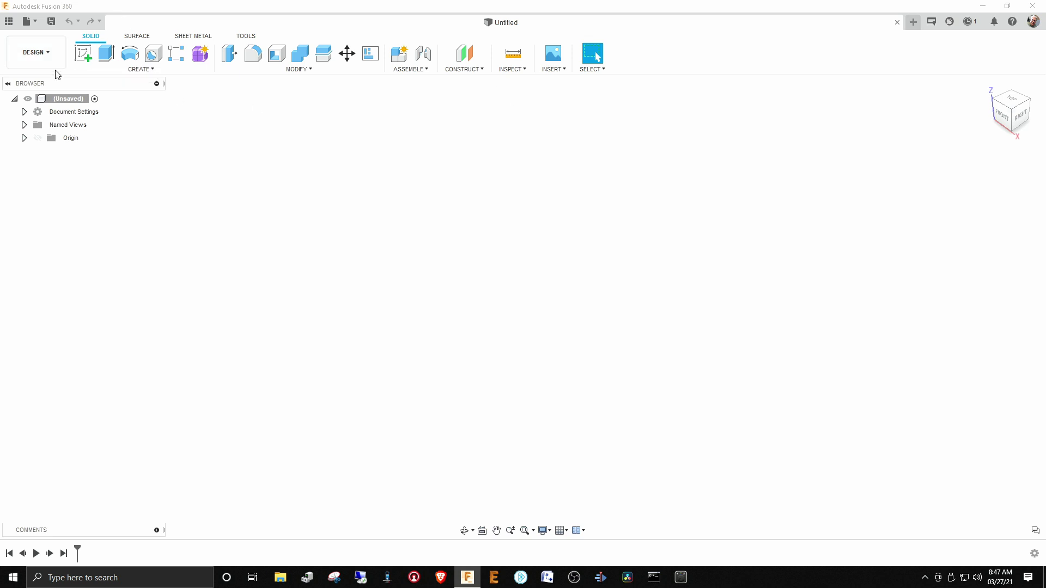
# Pin the Change Parameters command to the toolbar
pyautogui.click(298, 70)
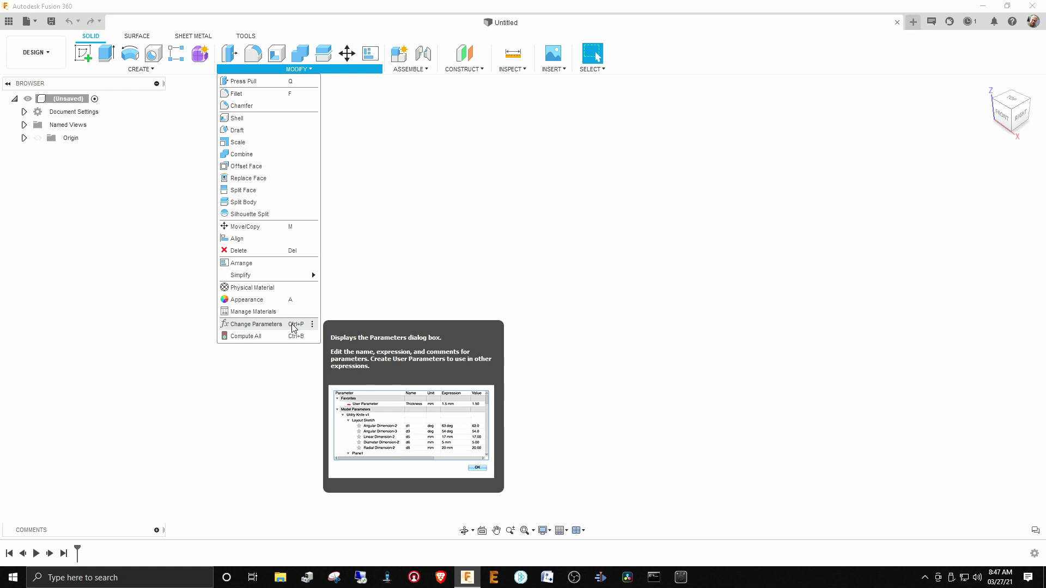
pyautogui.click(312, 324)
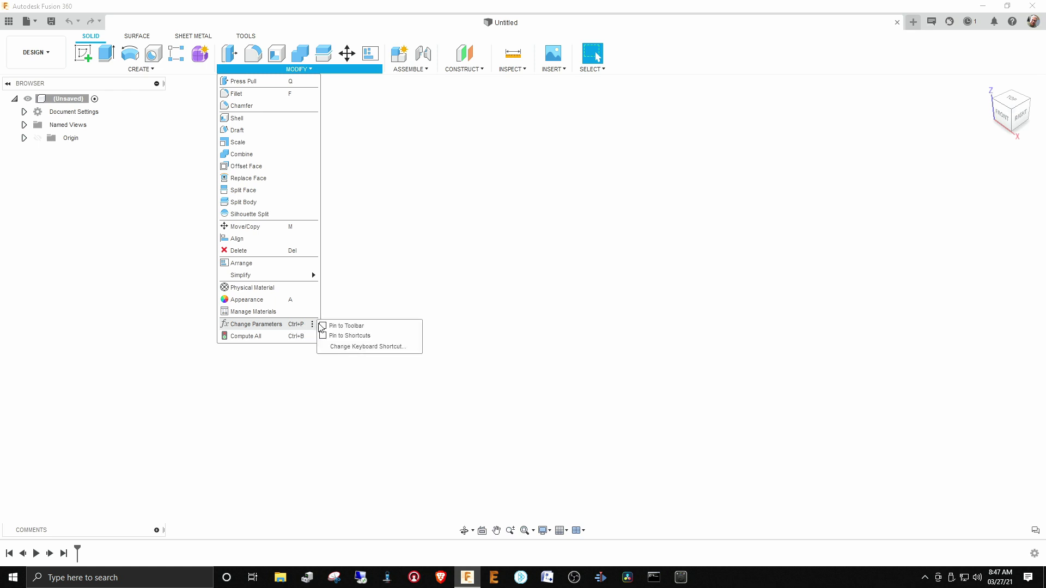
pyautogui.click(331, 327)
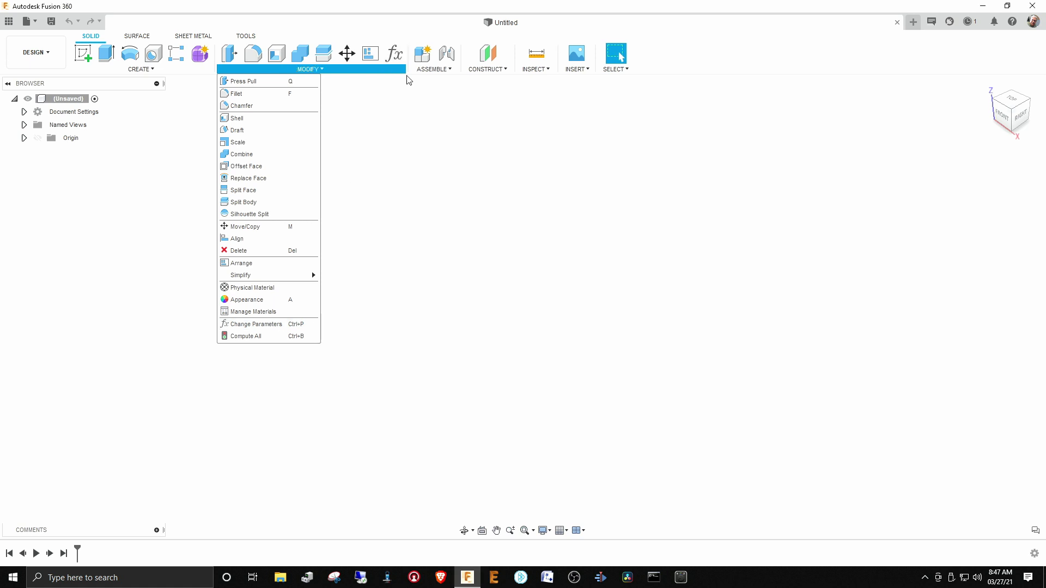
pyautogui.click(403, 146)
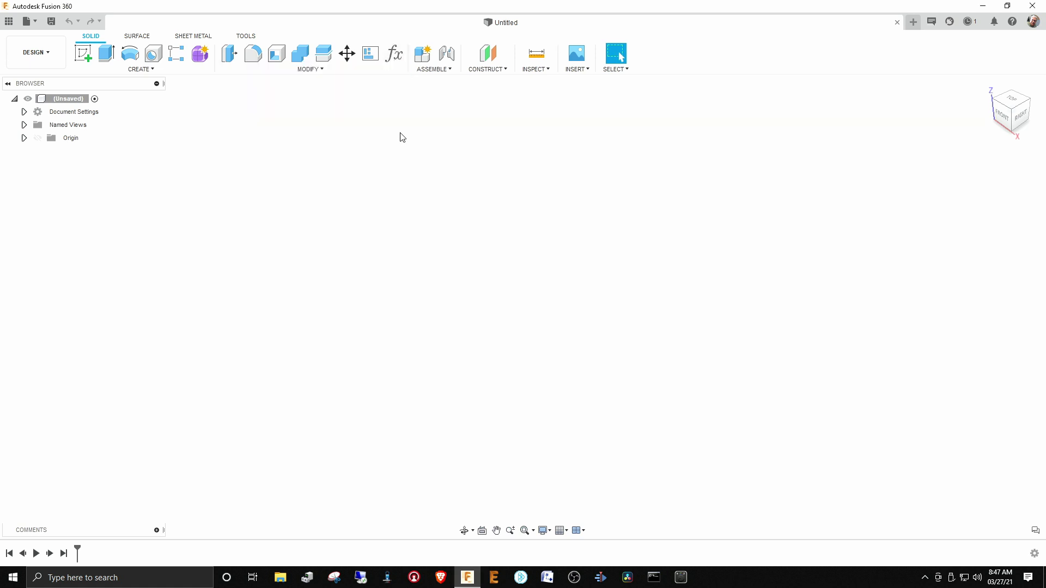
pyautogui.click(394, 53)
pyautogui.moveTo(859, 139); pyautogui.dragTo(277, 195)
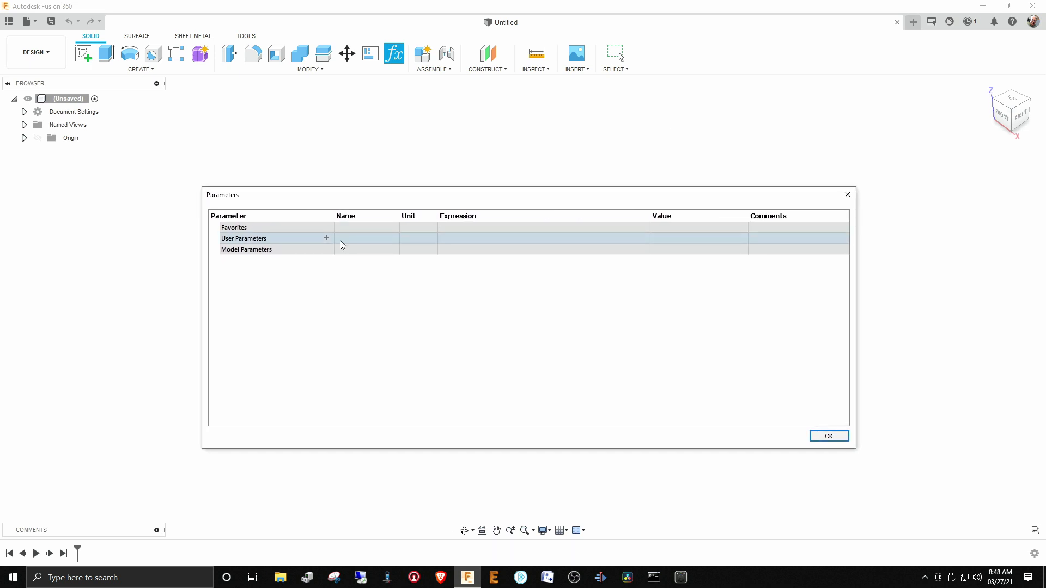
pyautogui.click(326, 238)
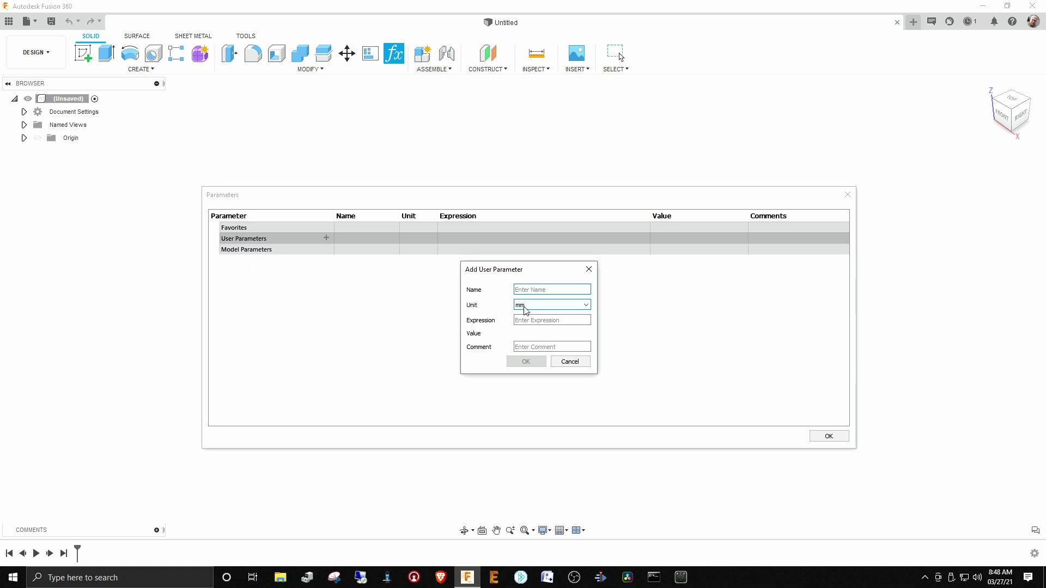
pyautogui.click(568, 362)
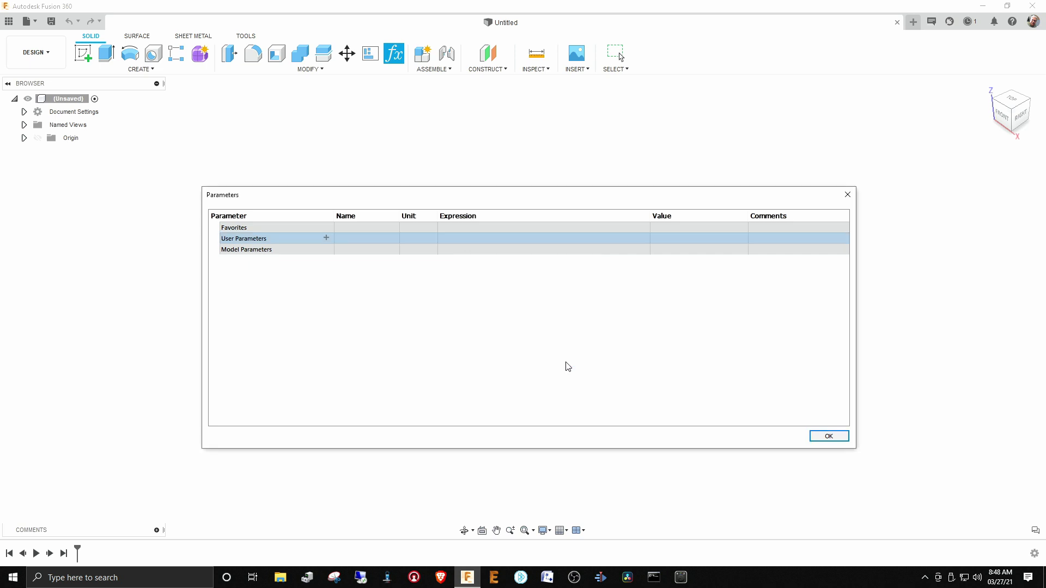
pyautogui.click(823, 438)
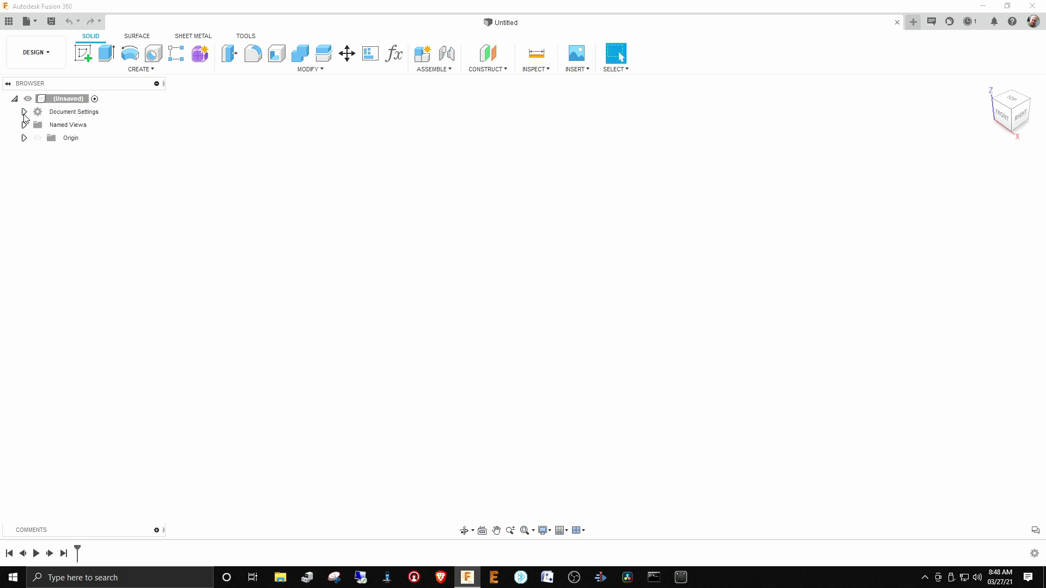
# Change the document's active units to Inch without making them the default
pyautogui.click(24, 112)
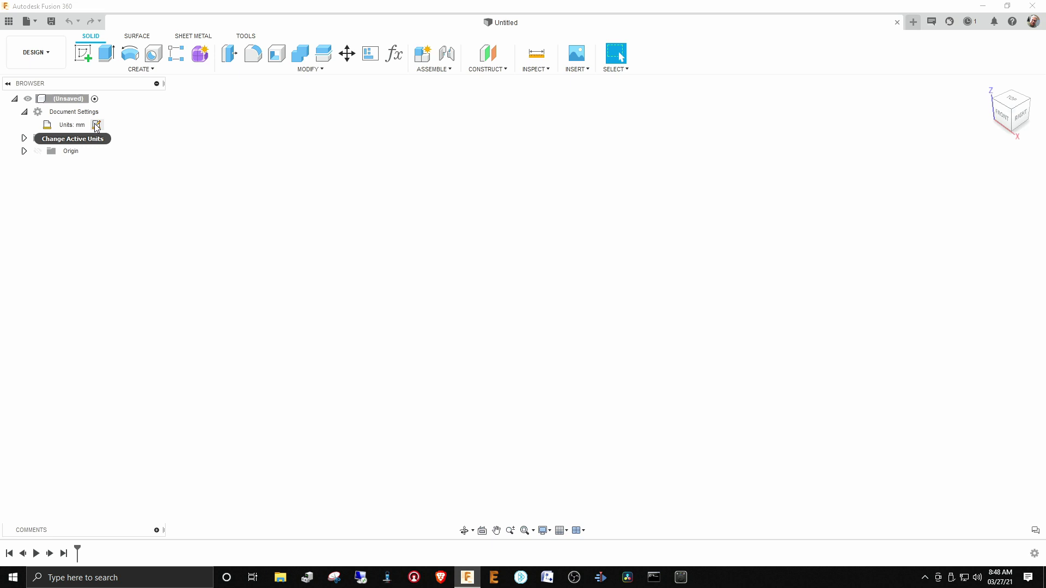
pyautogui.click(97, 126)
pyautogui.click(979, 165)
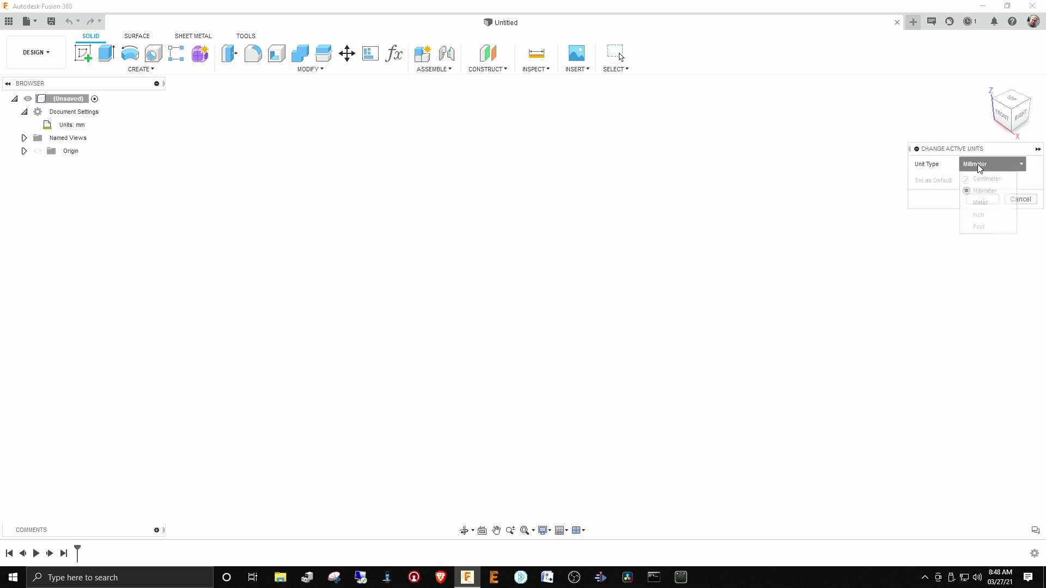
pyautogui.click(979, 215)
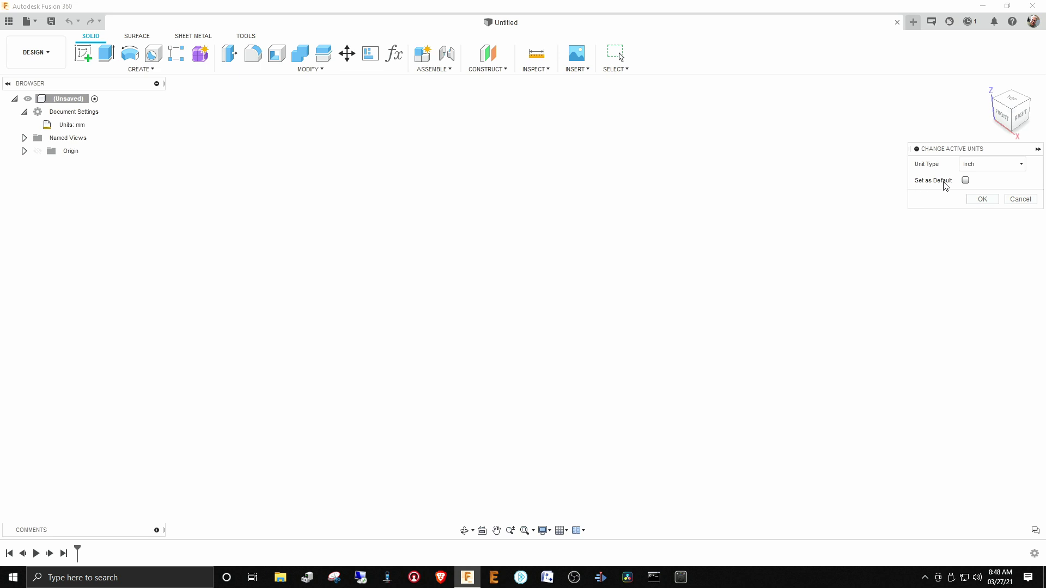
pyautogui.click(983, 201)
pyautogui.click(982, 199)
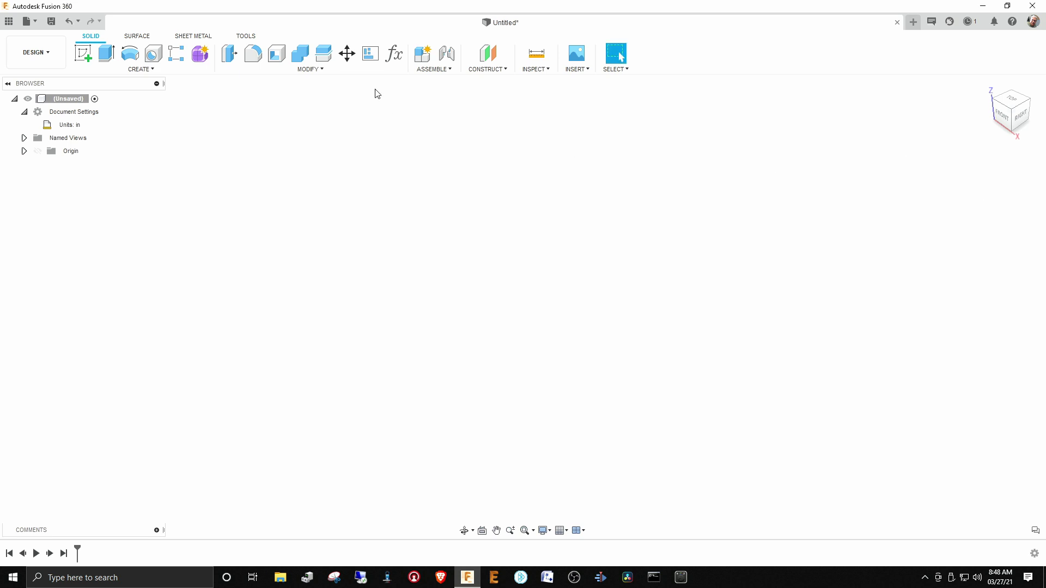
# Add a user parameter named width with unit in and expression 12
pyautogui.click(393, 54)
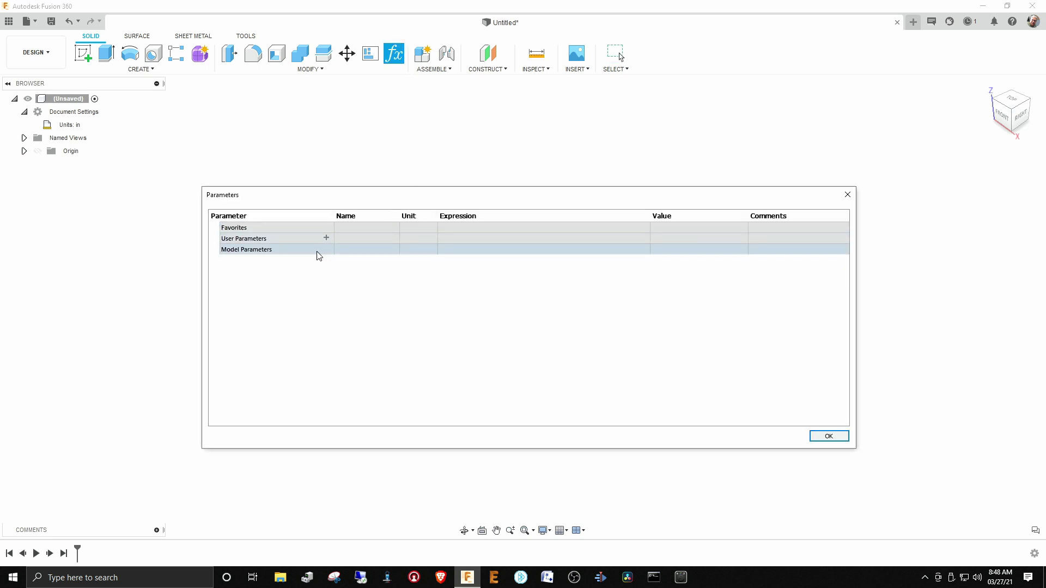
pyautogui.click(326, 238)
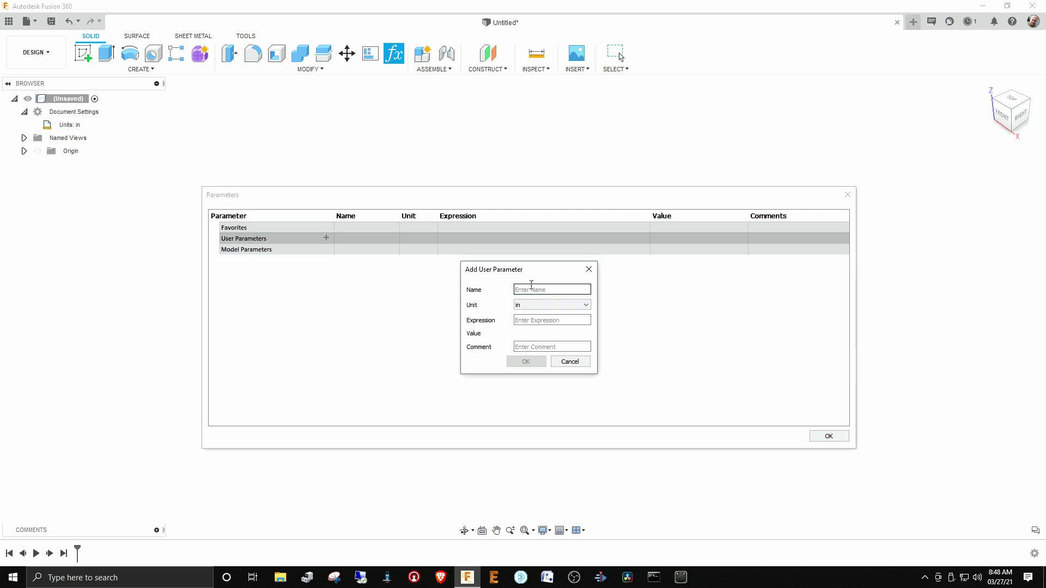
pyautogui.write('width')
pyautogui.press('Tab')
pyautogui.press('Tab')
pyautogui.write('12')
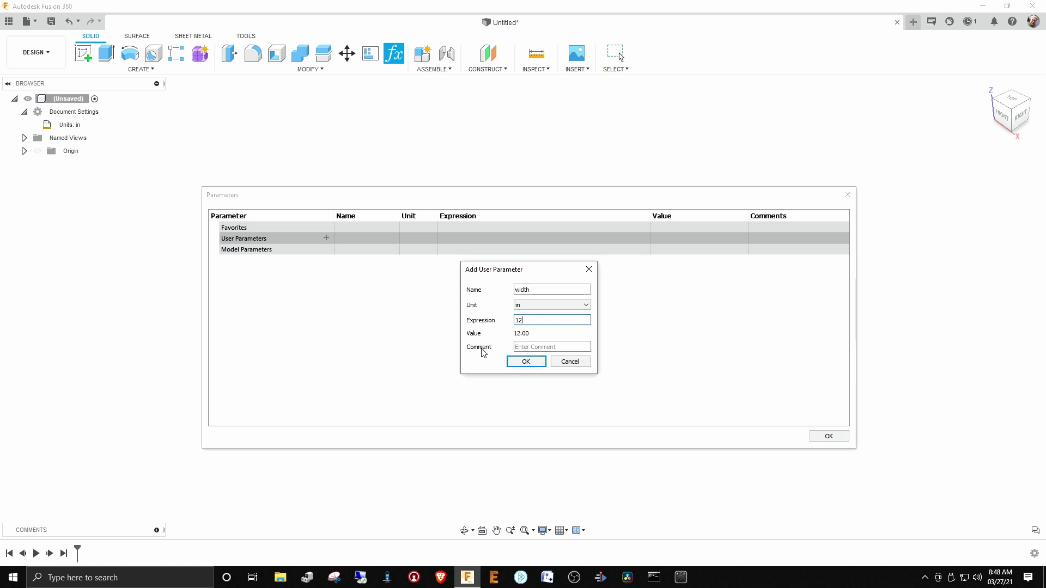
pyautogui.click(526, 361)
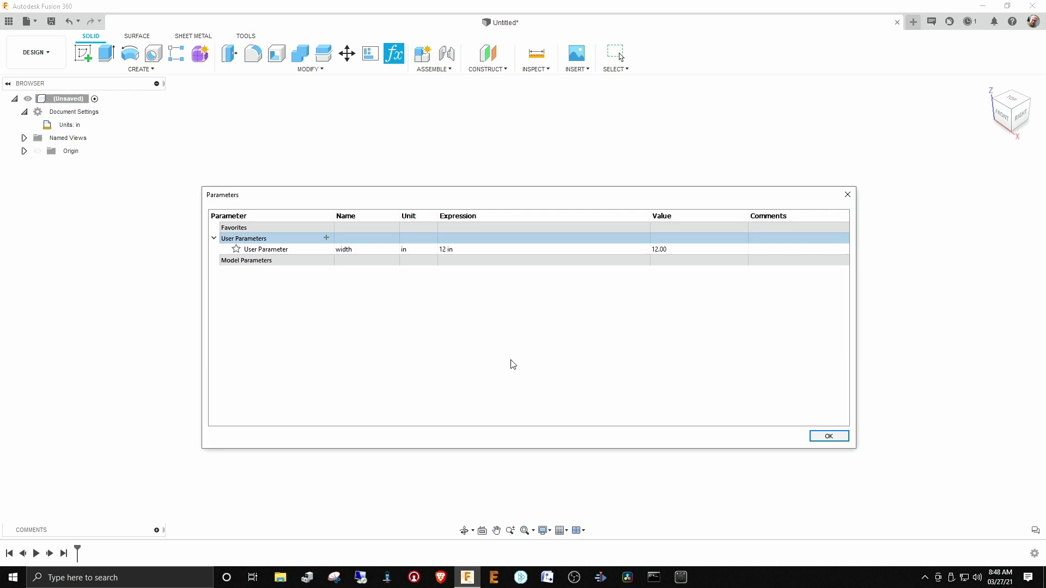
# Add a user parameter named length with unit in and expression 20
pyautogui.click(327, 238)
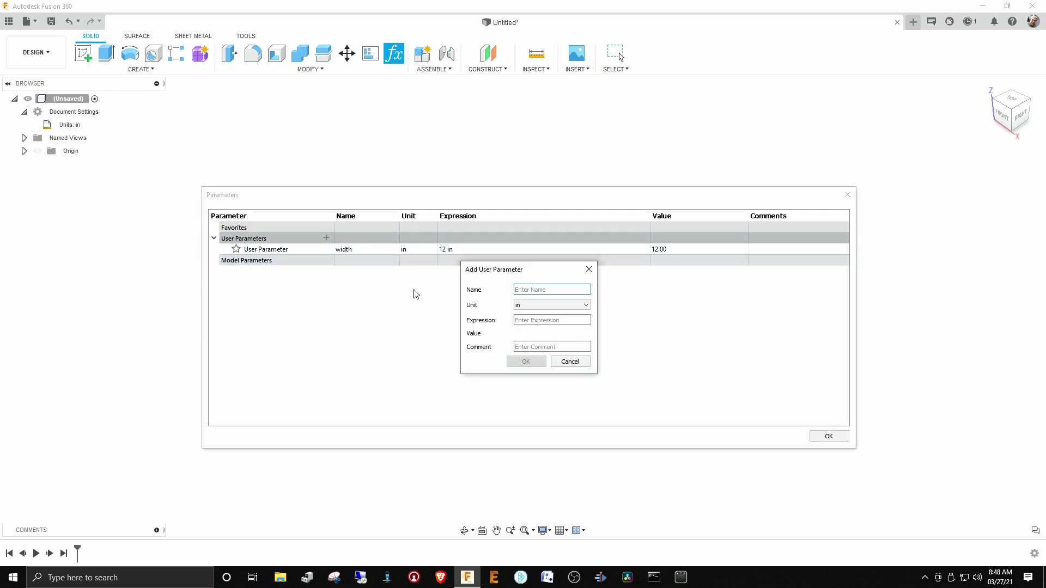
pyautogui.write('length')
pyautogui.press('Tab')
pyautogui.press('Tab')
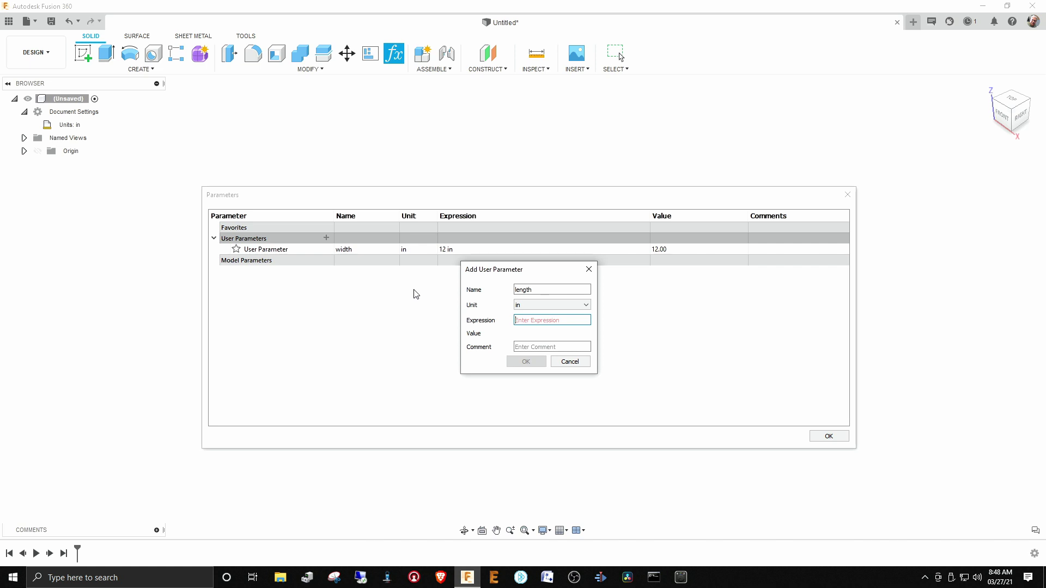
pyautogui.write('20')
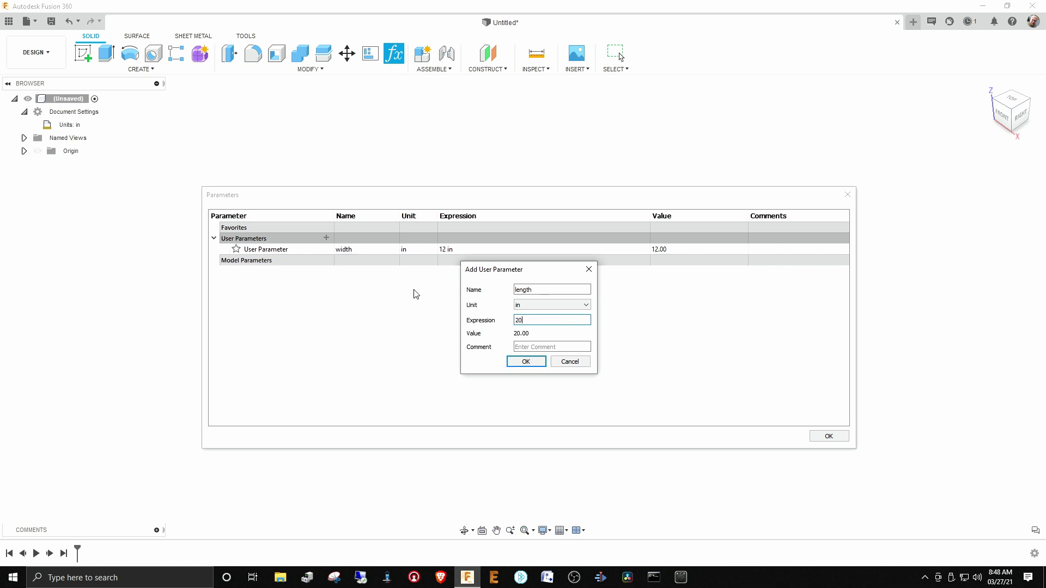
pyautogui.press('Return')
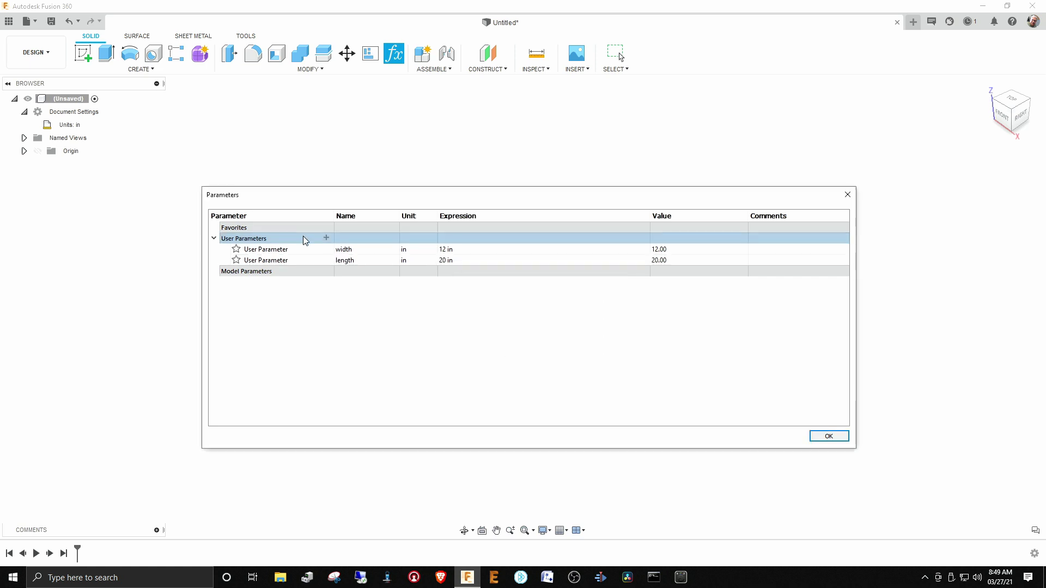
# Add a user parameter named height with unit in and expression 6
pyautogui.click(326, 238)
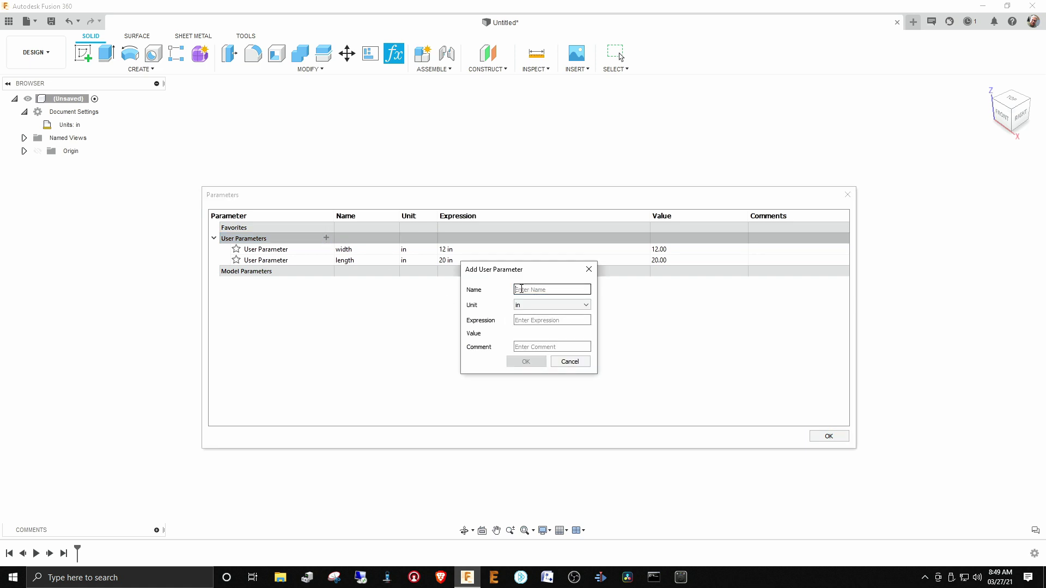
pyautogui.write('heigh')
pyautogui.press('Tab')
pyautogui.press('Tab')
pyautogui.write('1')
pyautogui.press('BackSpace')
pyautogui.write('6')
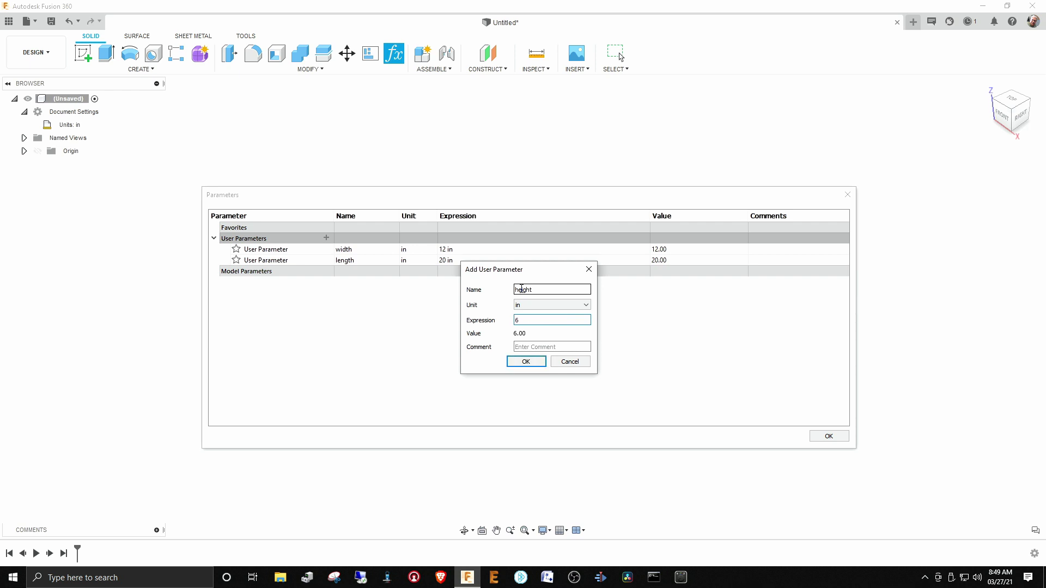
pyautogui.click(527, 361)
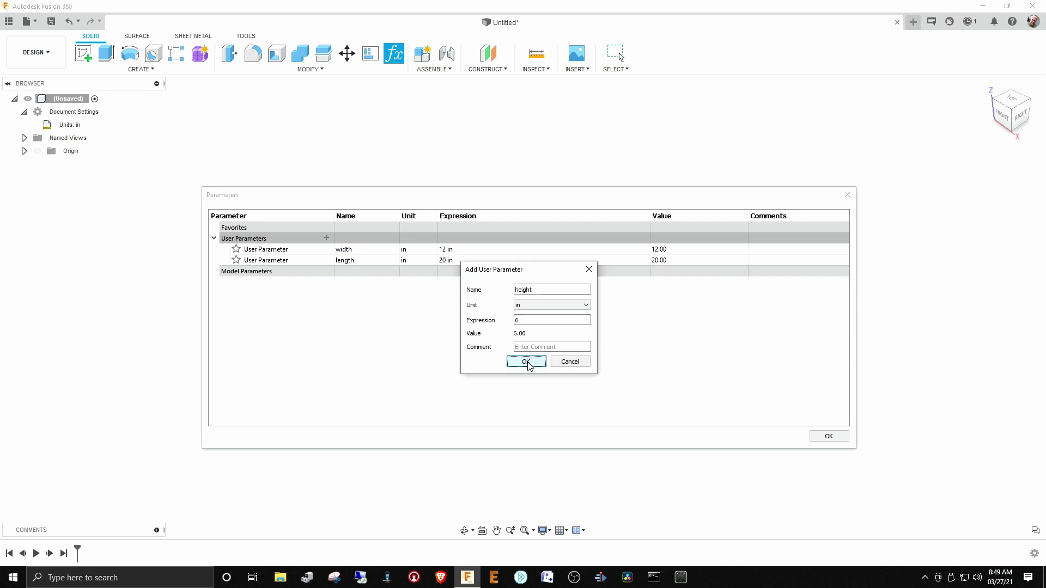
# Add a user parameter named bearingDiameter, keeping the unit in, with expression 2
pyautogui.click(327, 238)
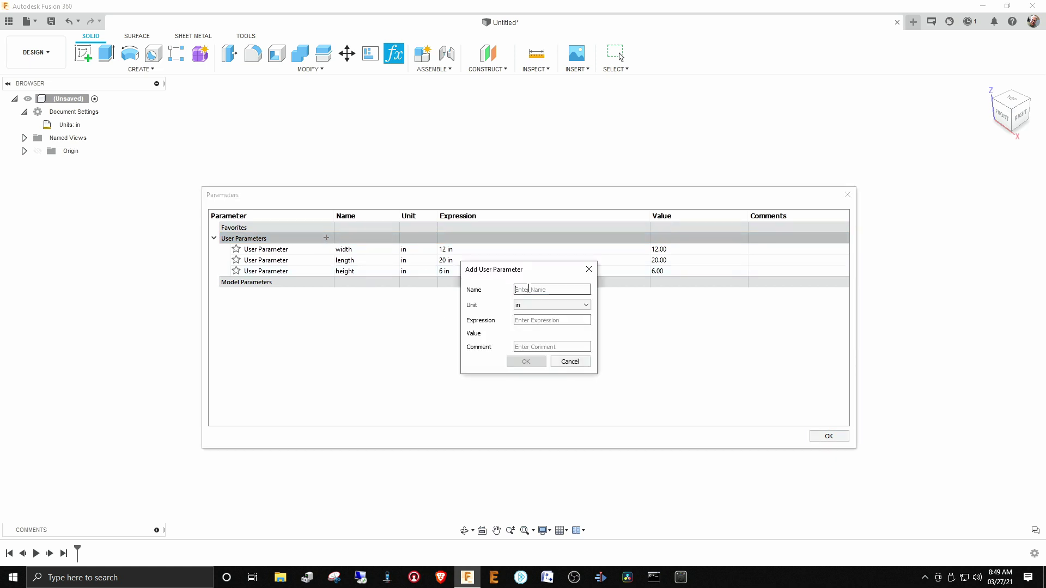
pyautogui.write('bearing')
pyautogui.press('BackSpace')
pyautogui.press('BackSpace')
pyautogui.press('BackSpace')
pyautogui.write('Diameter')
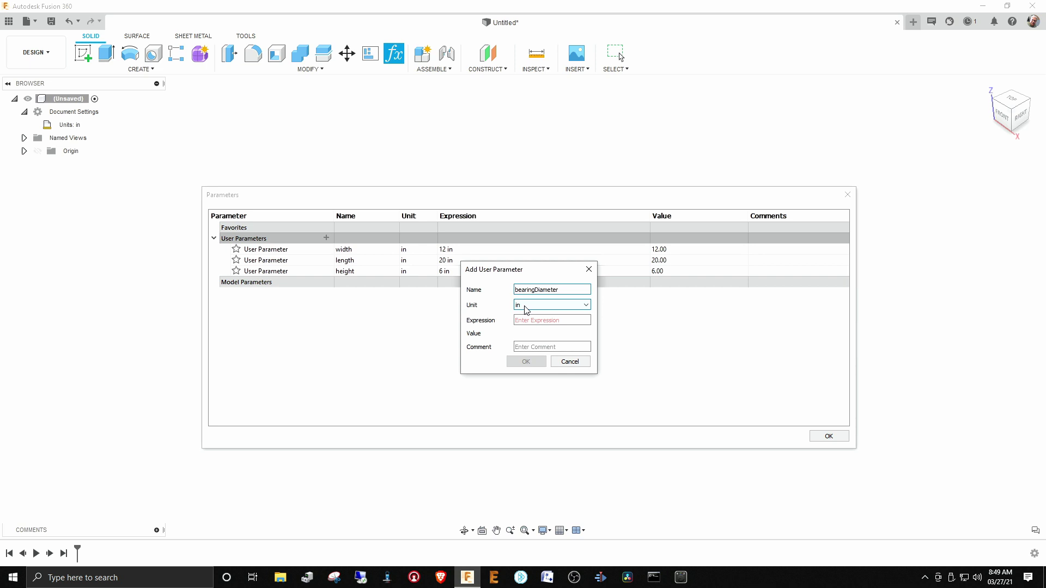
pyautogui.click(526, 306)
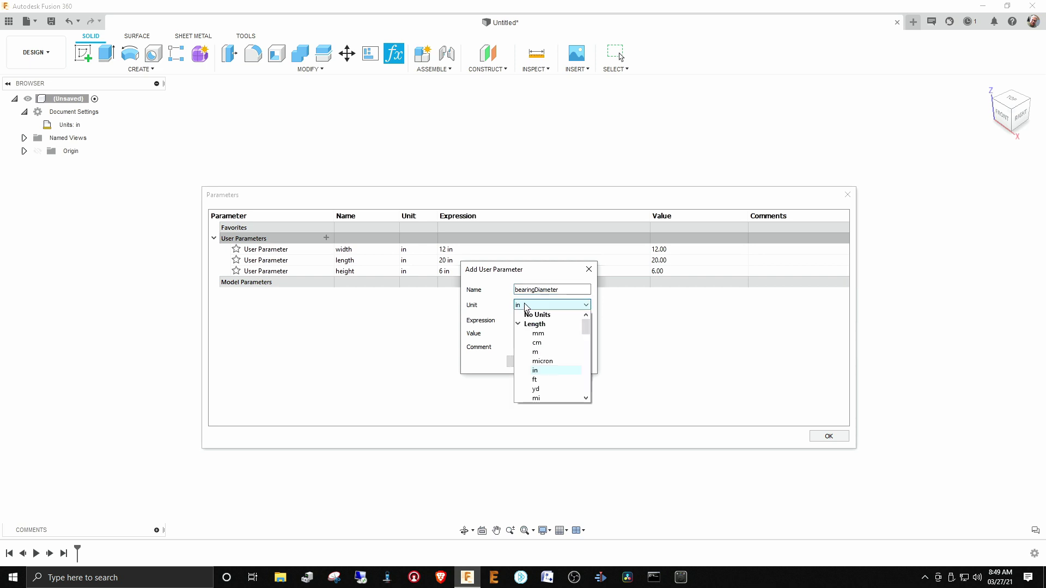
pyautogui.click(526, 307)
pyautogui.click(526, 307)
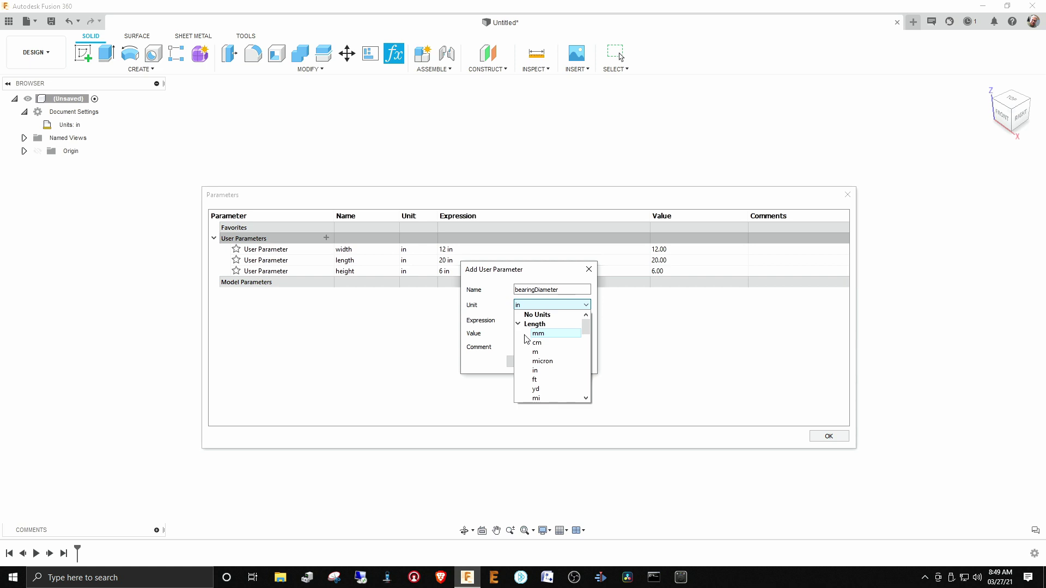
pyautogui.click(517, 320)
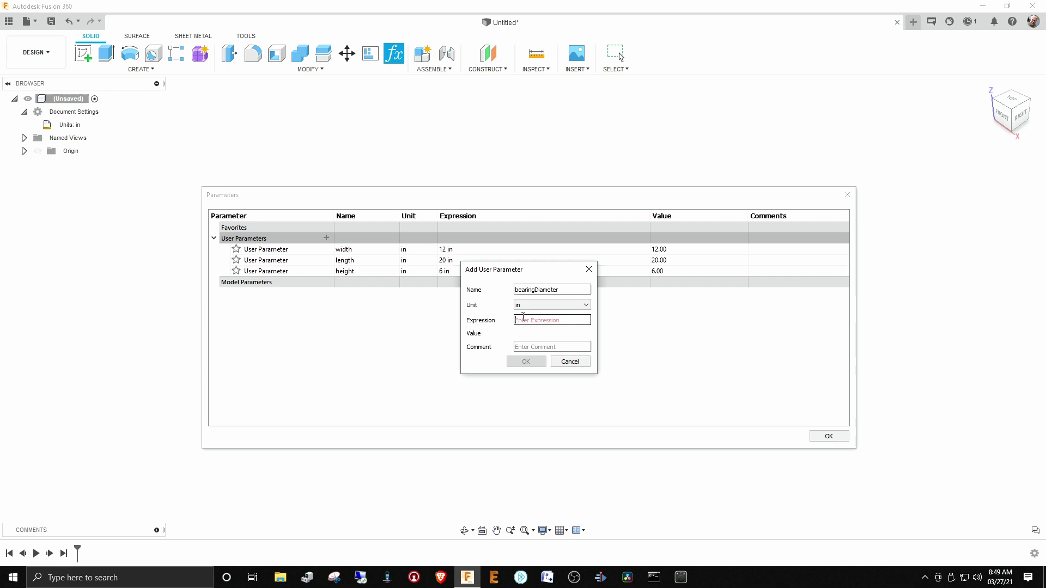
pyautogui.write('2')
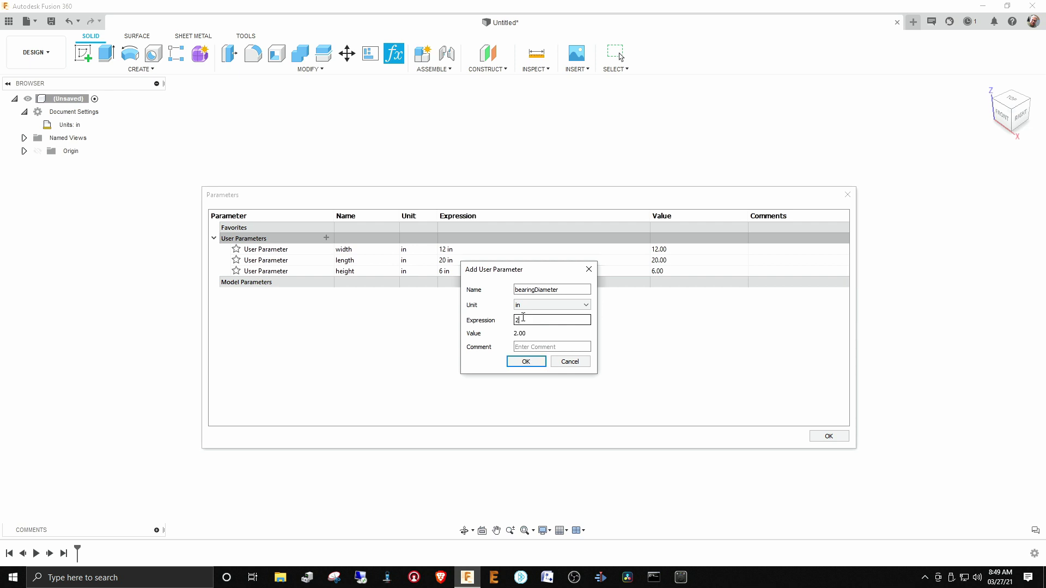
pyautogui.press('Return')
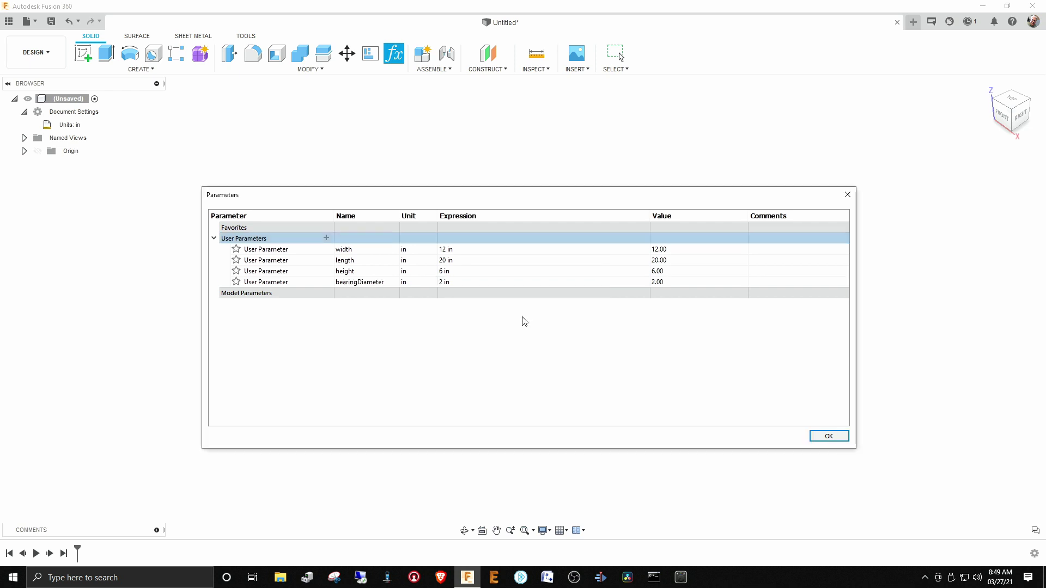
# Add a user parameter named edgeOffset with unit in and expression 3
pyautogui.click(326, 238)
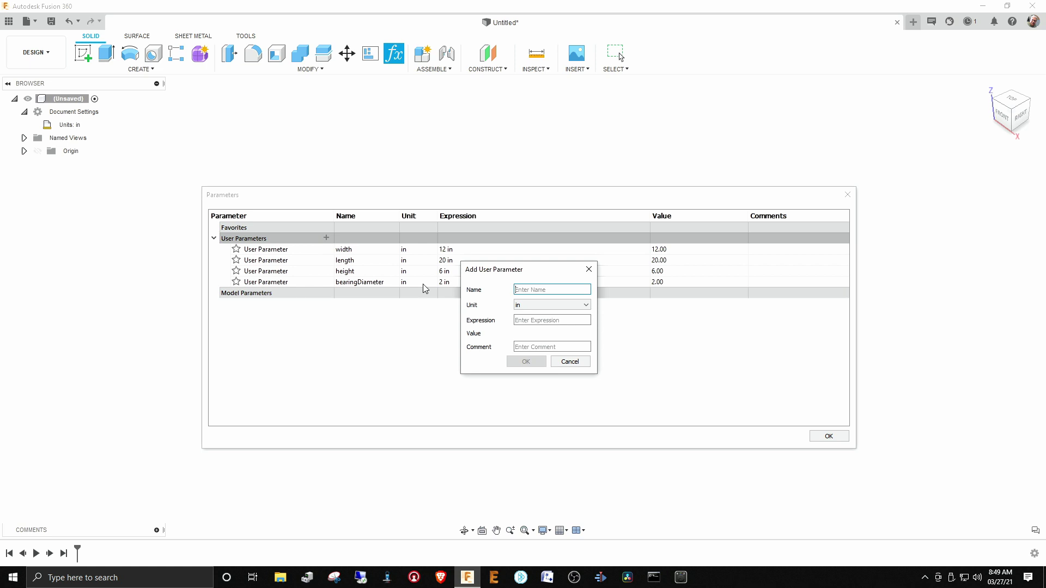
pyautogui.click(528, 289)
pyautogui.write('edgeOffset')
pyautogui.press('Tab')
pyautogui.press('Tab')
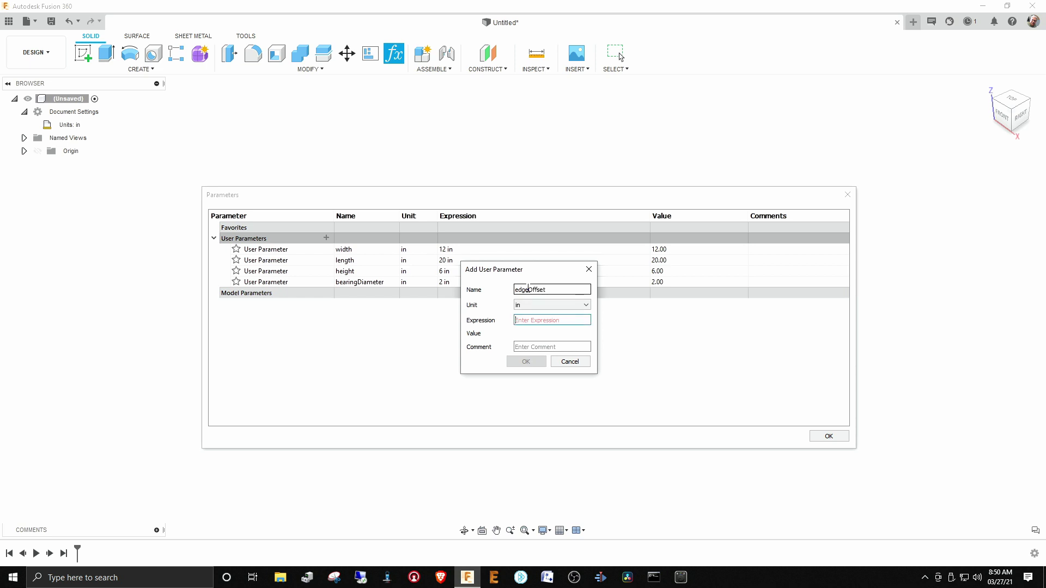
pyautogui.write('3')
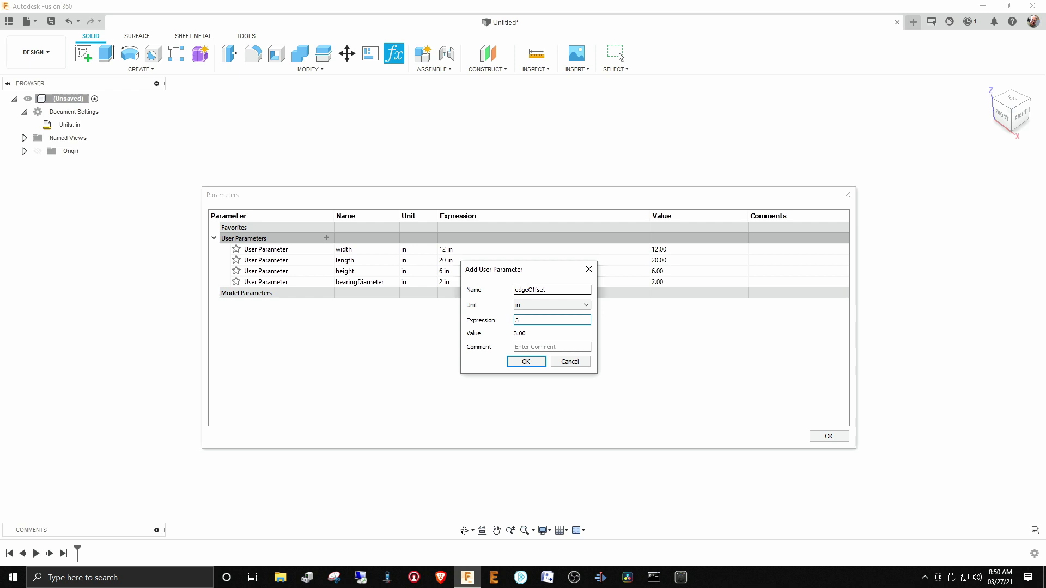
pyautogui.press('Return')
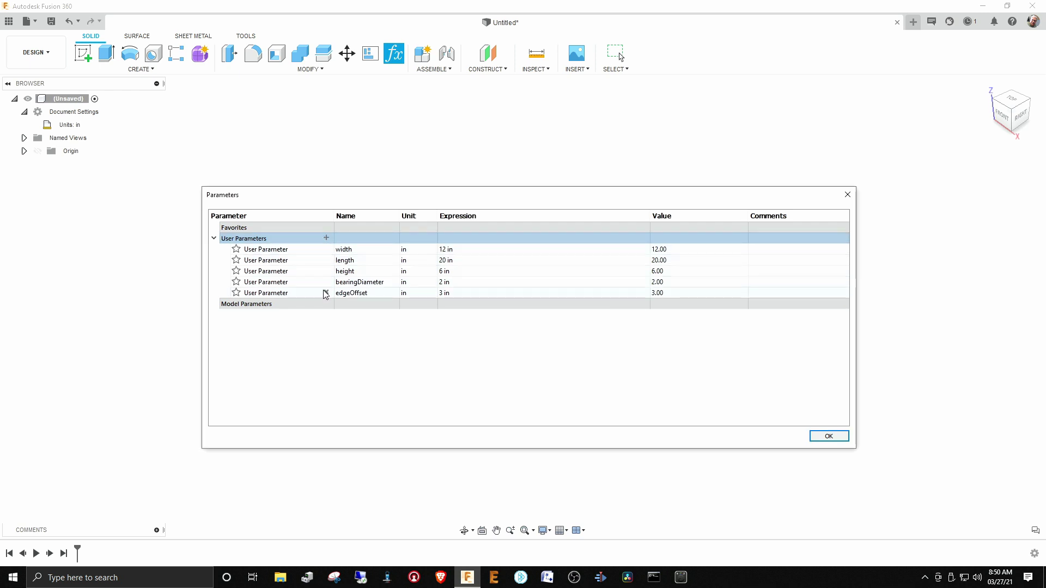
# Add a user parameter named stockThickness with unit in and expression 1/8
pyautogui.click(326, 238)
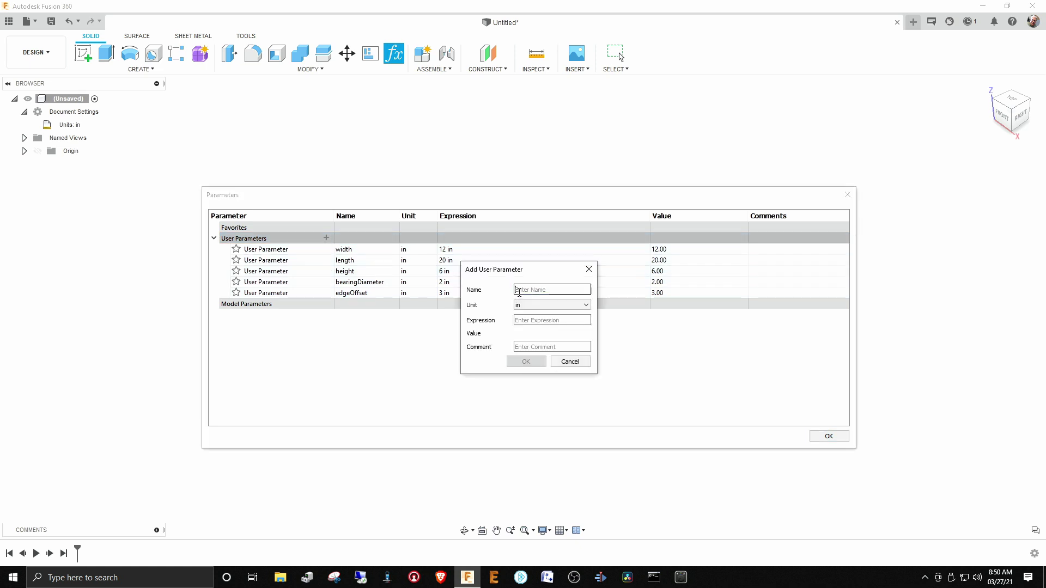
pyautogui.write('sp')
pyautogui.write('ockThick')
pyautogui.write('nes')
pyautogui.press('Tab')
pyautogui.press('Tab')
pyautogui.write('1')
pyautogui.press('BackSpace')
pyautogui.write('1/')
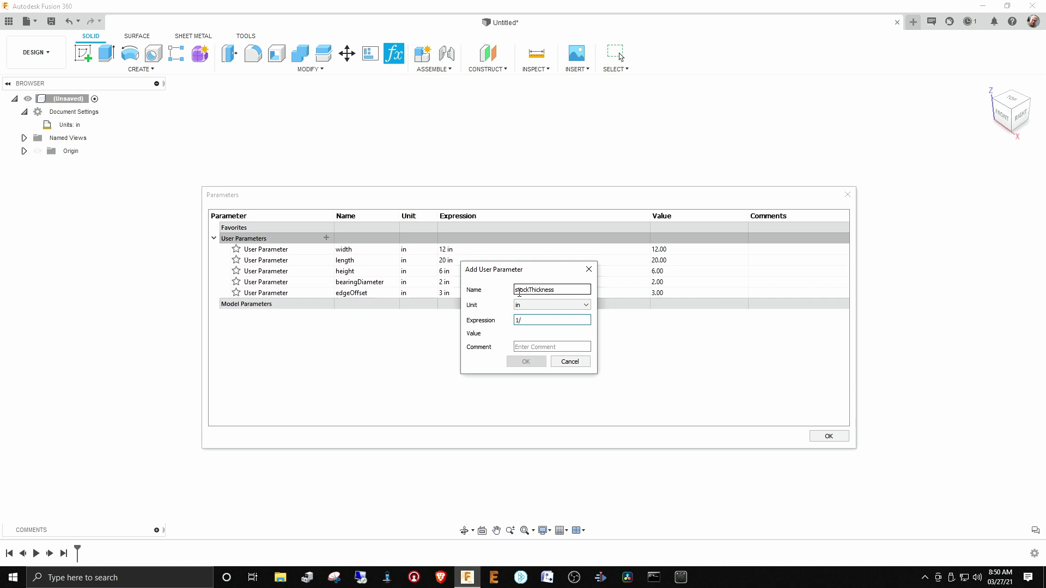
pyautogui.write('8')
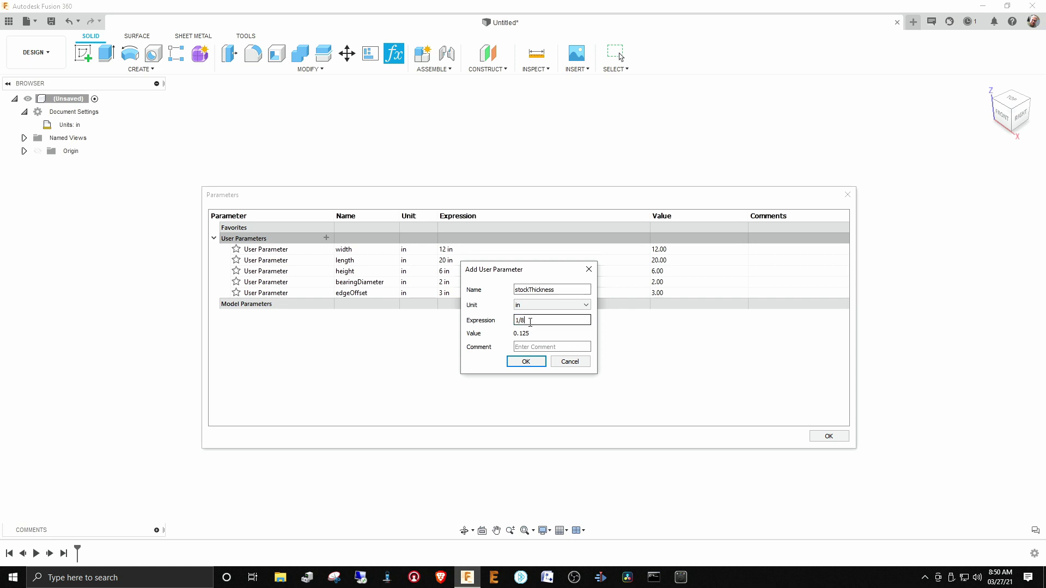
pyautogui.click(526, 363)
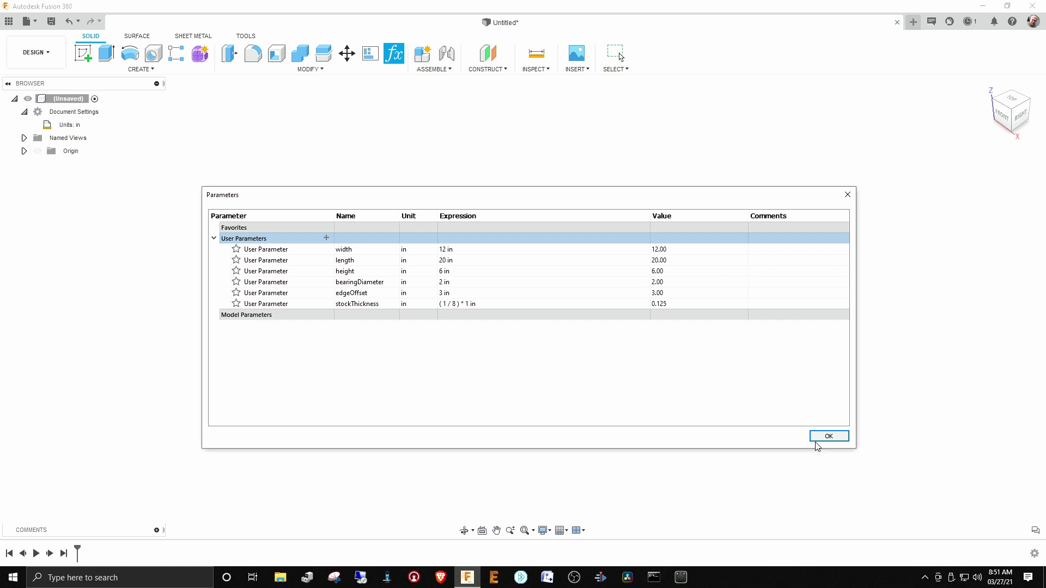
# Add a user parameter named crestPercentage with No Units and expression .55
pyautogui.click(327, 238)
pyautogui.write('cre')
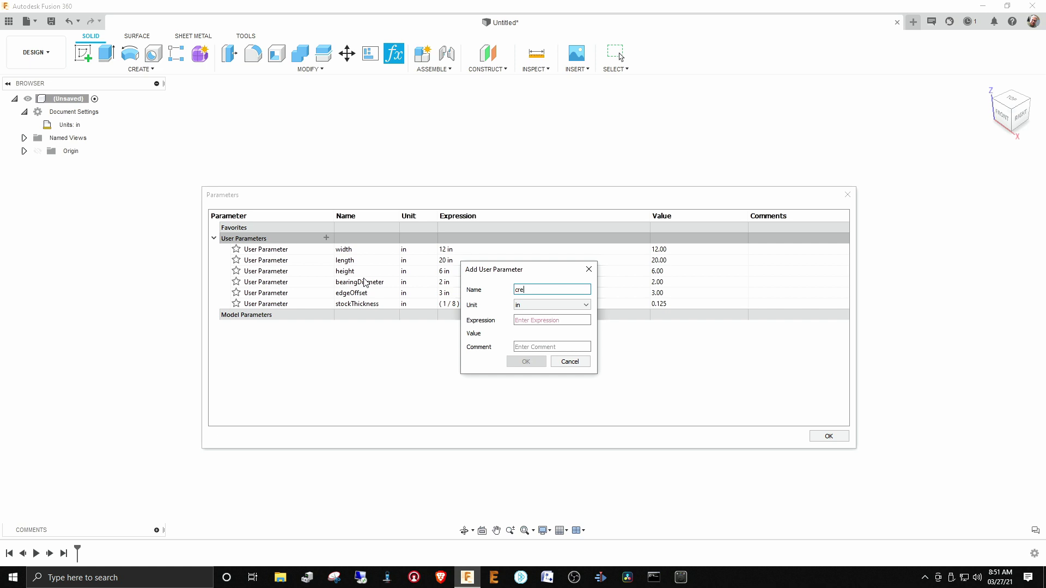
pyautogui.write('a')
pyautogui.write('tPercentag')
pyautogui.press('Tab')
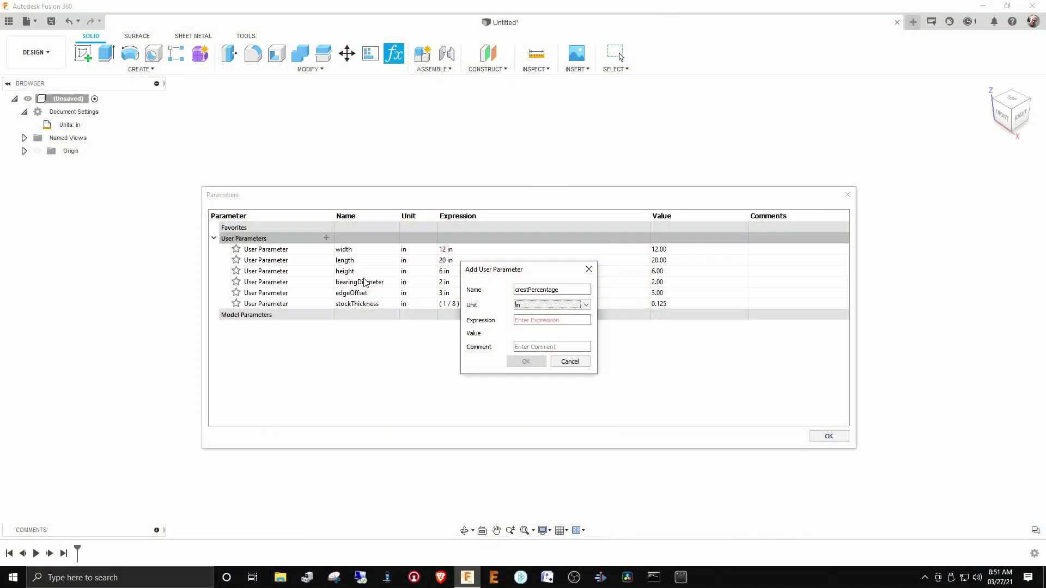
pyautogui.click(566, 305)
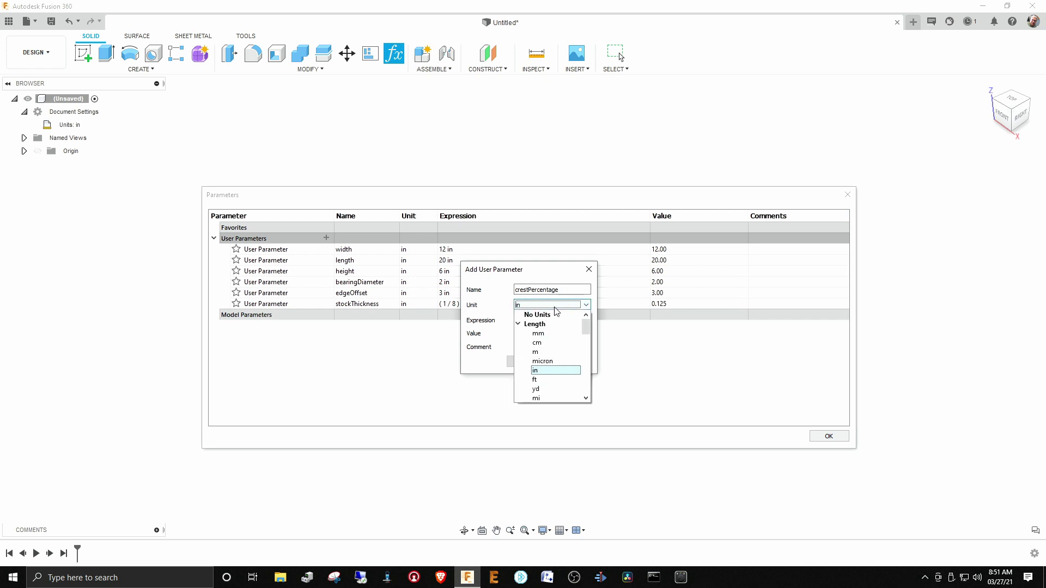
pyautogui.click(538, 315)
pyautogui.click(536, 321)
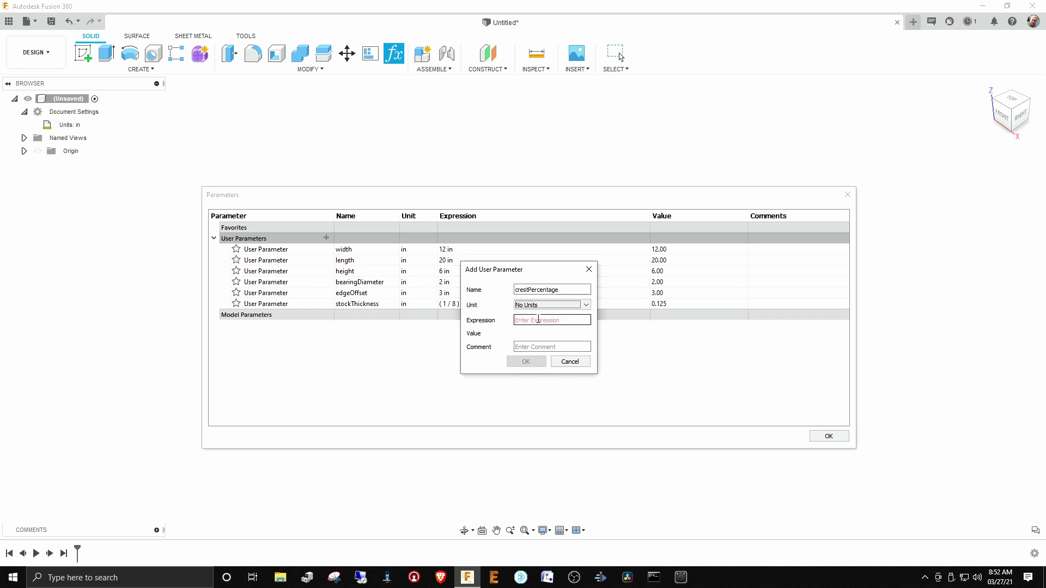
pyautogui.click(536, 321)
pyautogui.write('.55')
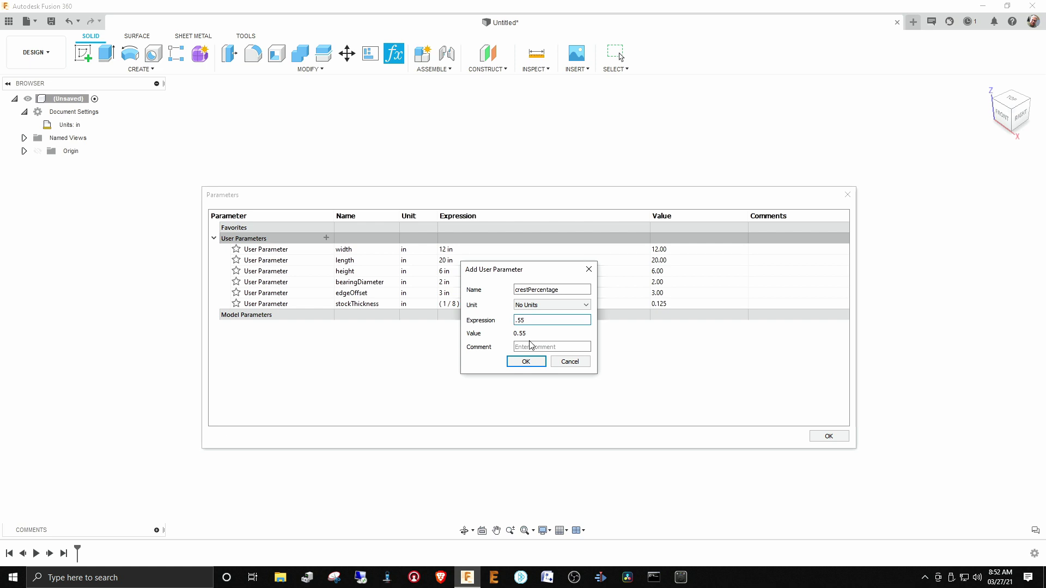
pyautogui.click(527, 363)
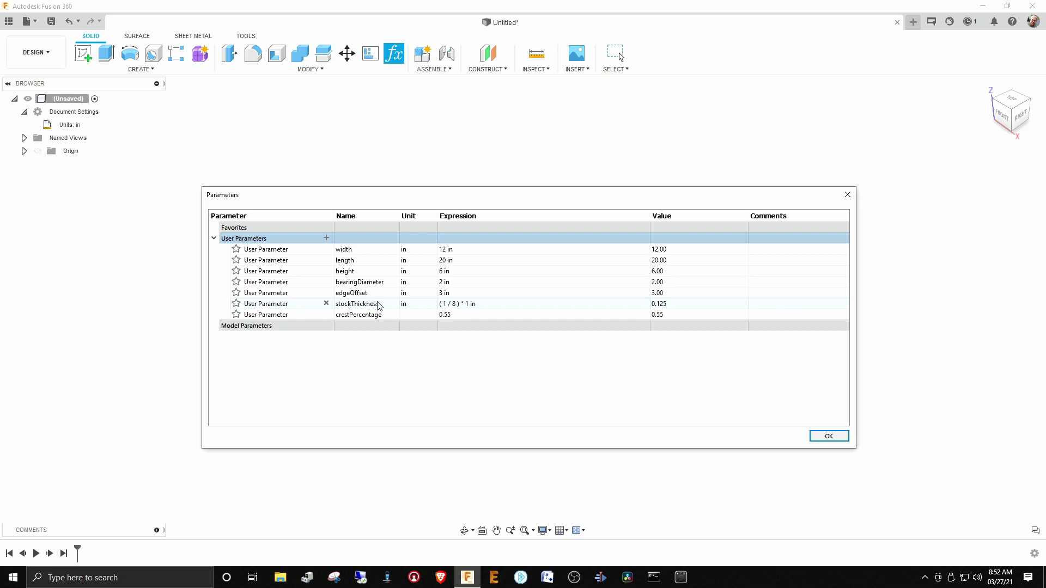
# Add a user parameter named ribSpacing, keeping the unit in, with expression 2.5
pyautogui.click(327, 238)
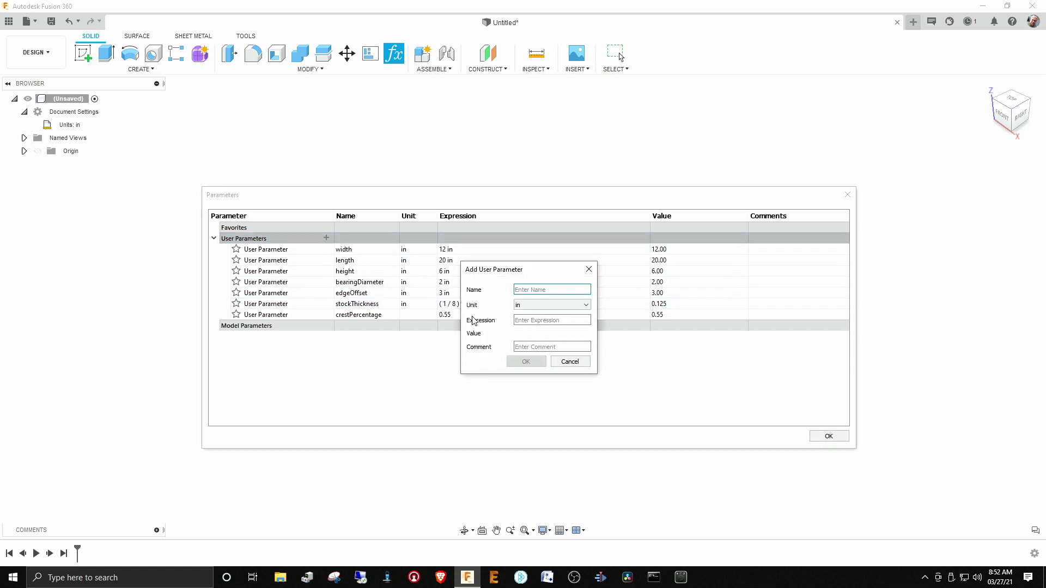
pyautogui.write('ribSpacing')
pyautogui.click(538, 320)
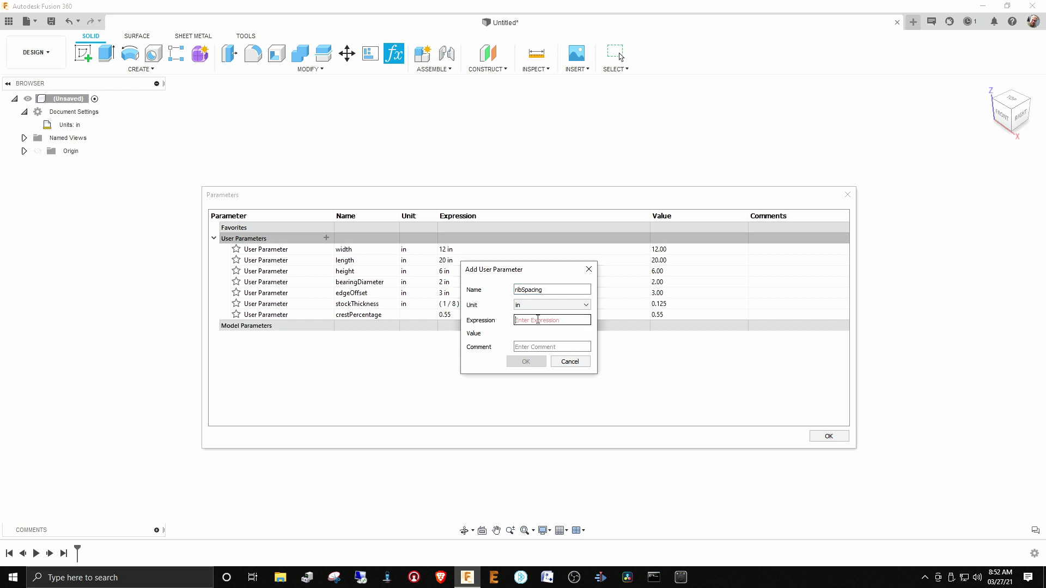
pyautogui.write('2.5')
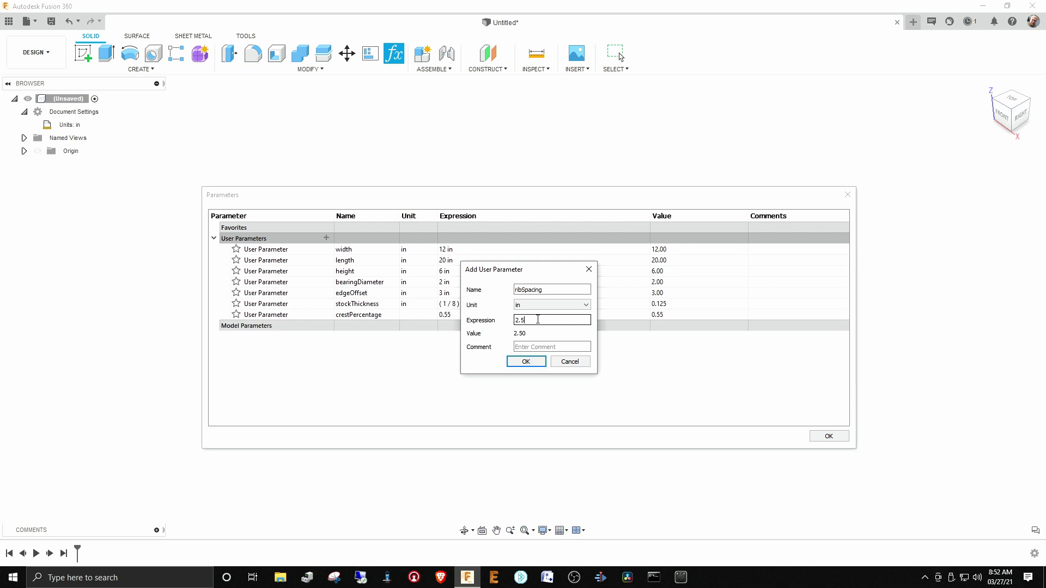
pyautogui.press('Return')
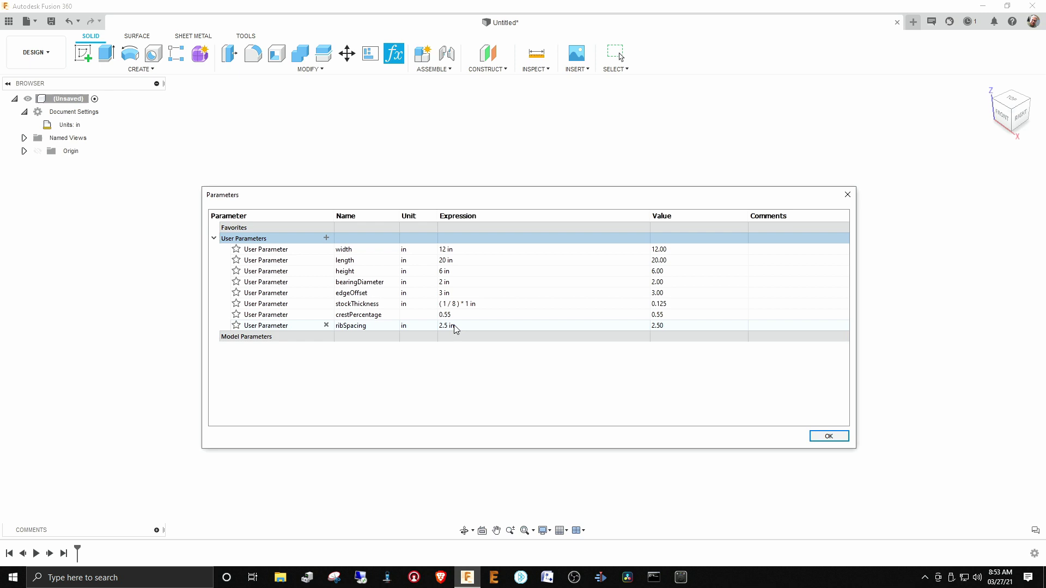
# Add a user parameter named lengthOverWidth with unit deg and expression atan(length/width), and close the parameters table
pyautogui.click(325, 238)
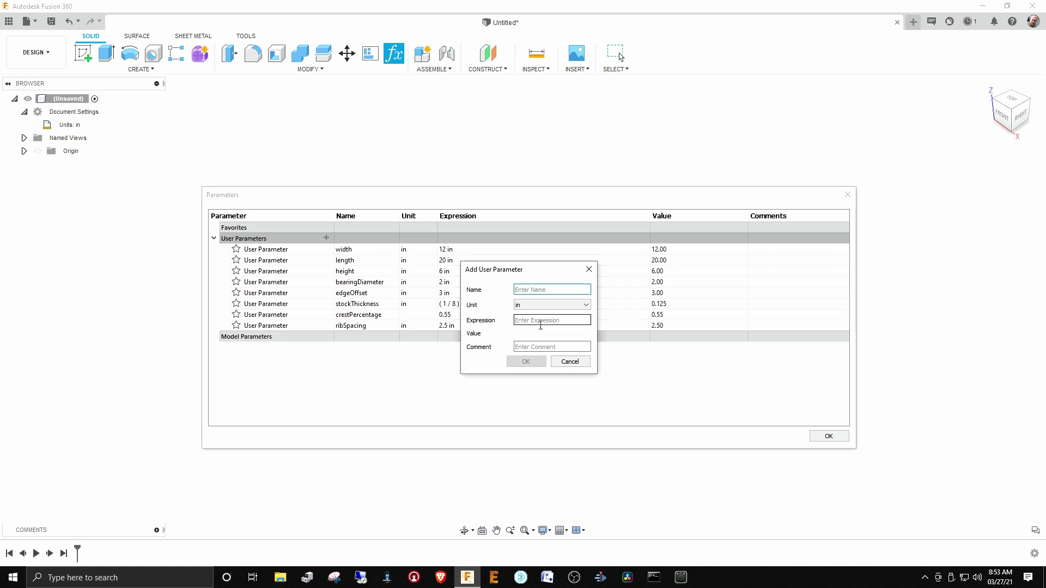
pyautogui.write('lw')
pyautogui.press('BackSpace')
pyautogui.write('end')
pyautogui.write('th')
pyautogui.write('Over')
pyautogui.write('Wide')
pyautogui.write('dh')
pyautogui.press('BackSpace')
pyautogui.press('BackSpace')
pyautogui.click(540, 305)
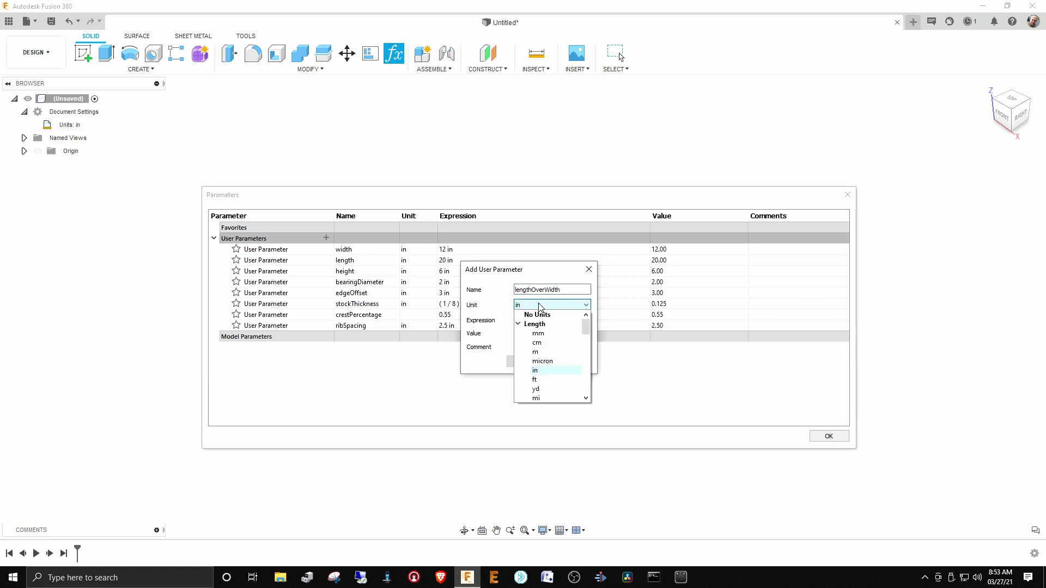
pyautogui.scroll(-3, 534, 376)
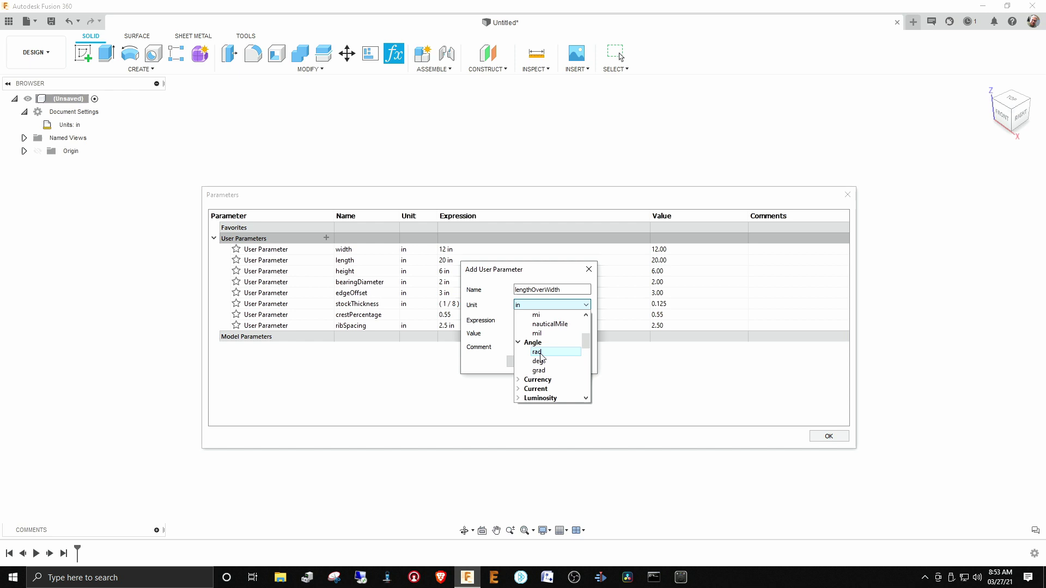
pyautogui.click(537, 361)
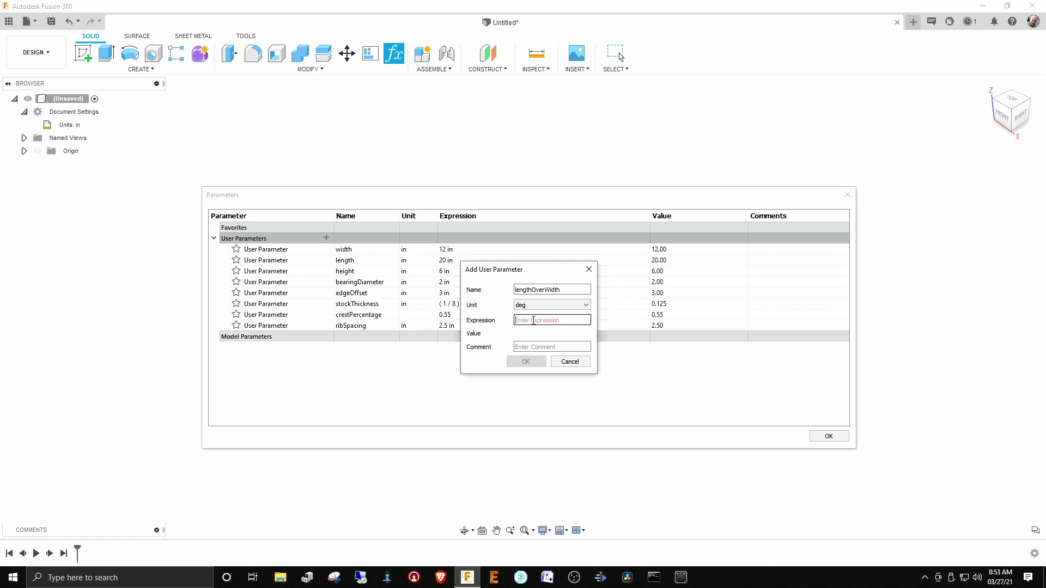
pyautogui.write('atan(leng')
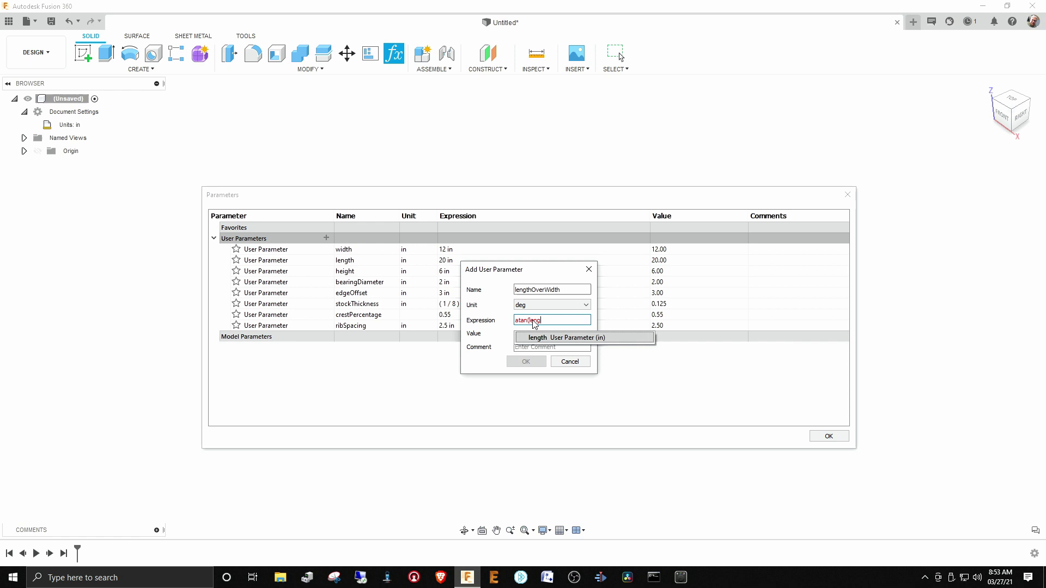
pyautogui.write('th/w')
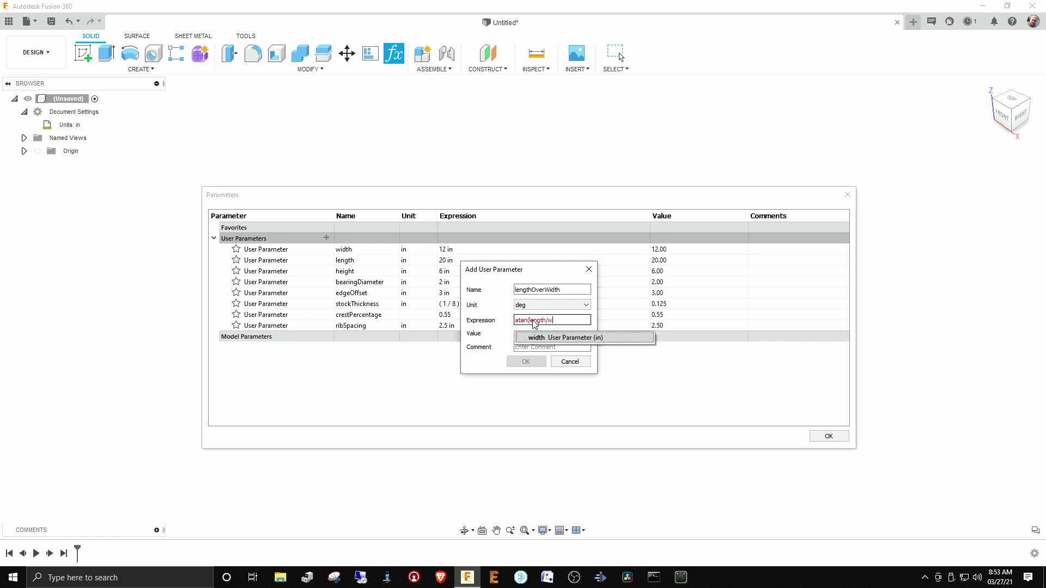
pyautogui.write('idth)')
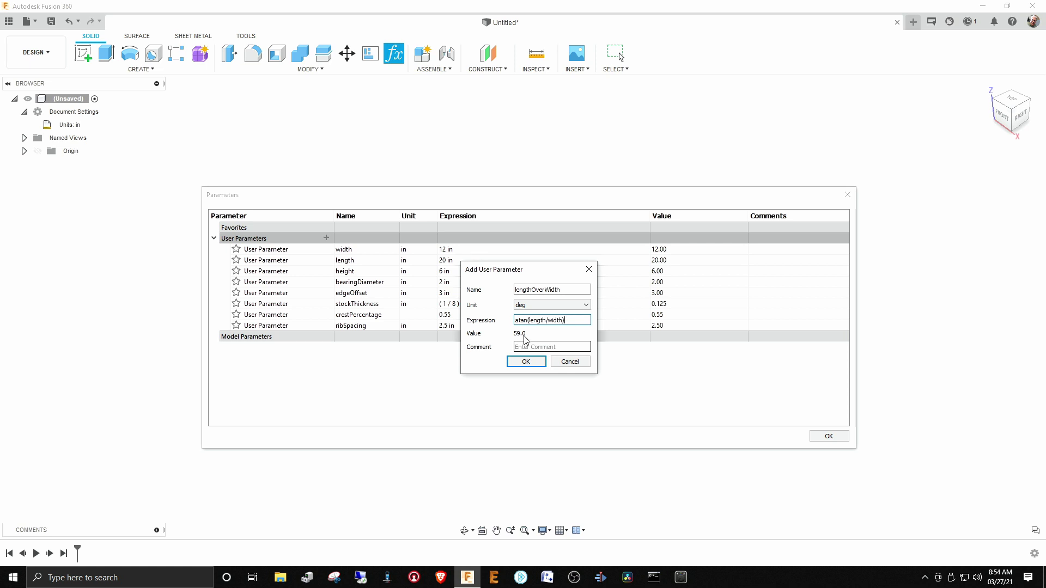
pyautogui.click(525, 360)
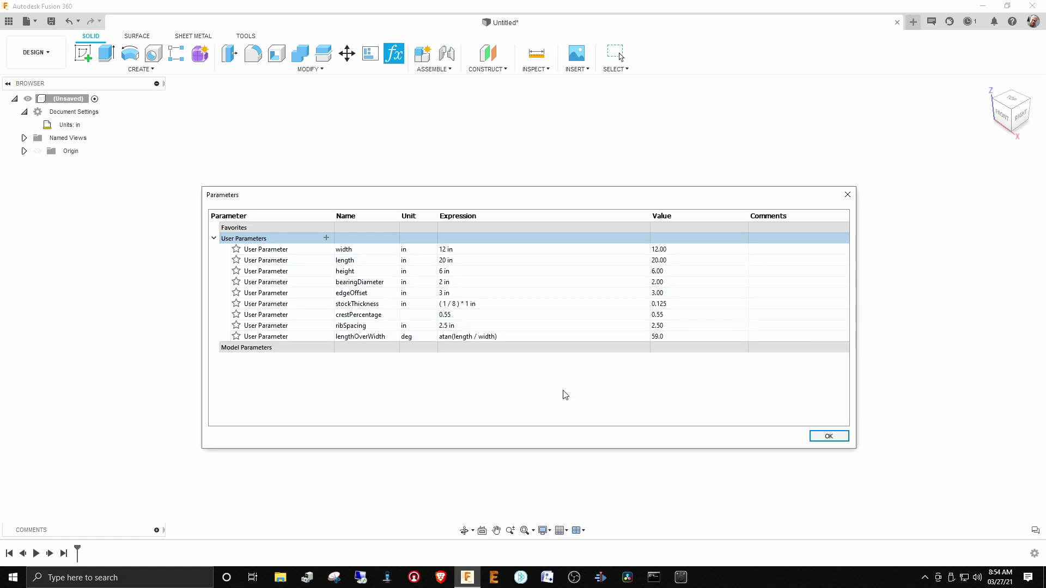
pyautogui.click(837, 438)
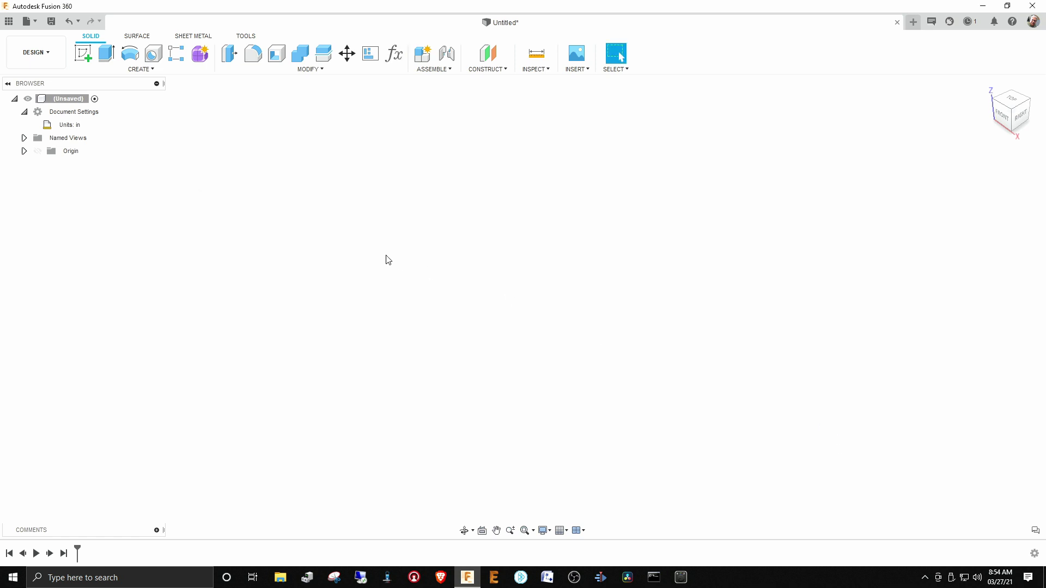
# Start a sketch on the horizontal origin plane and begin a two-point rectangle near the origin, with its horizontal side set to the length parameter
pyautogui.click(90, 60)
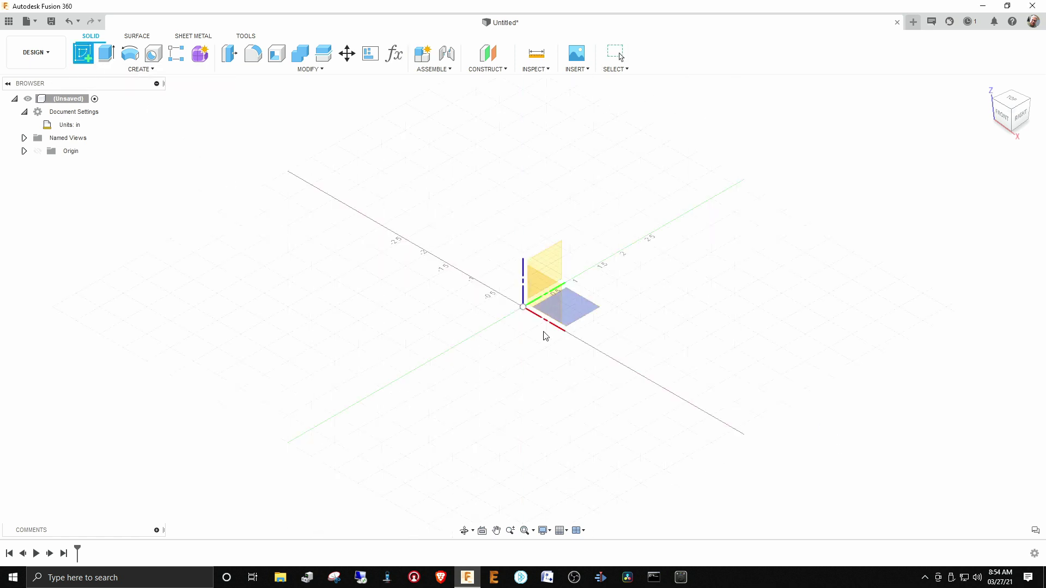
pyautogui.click(574, 312)
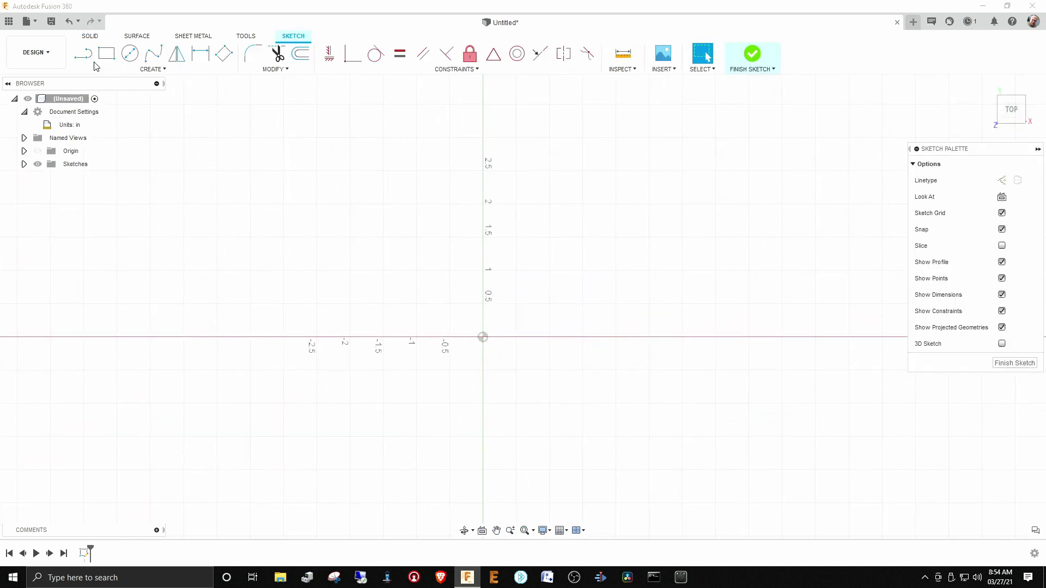
pyautogui.click(92, 57)
pyautogui.click(107, 53)
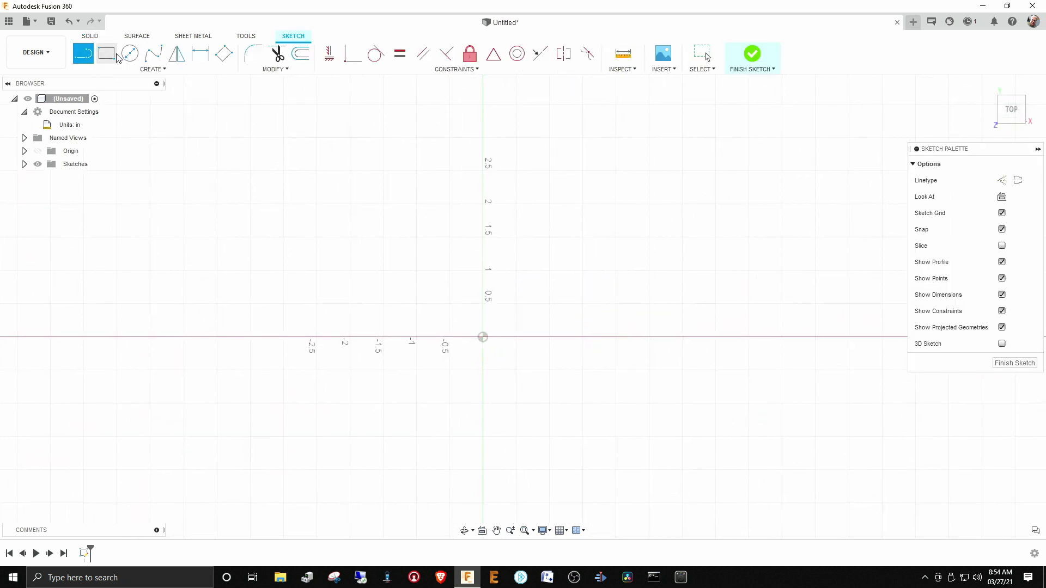
pyautogui.click(537, 251)
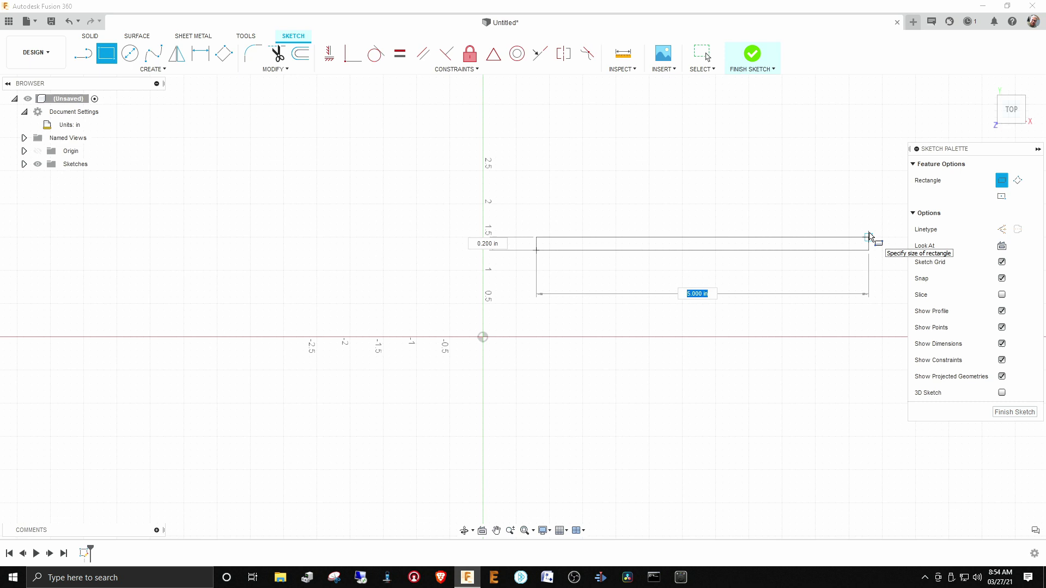
pyautogui.write('l')
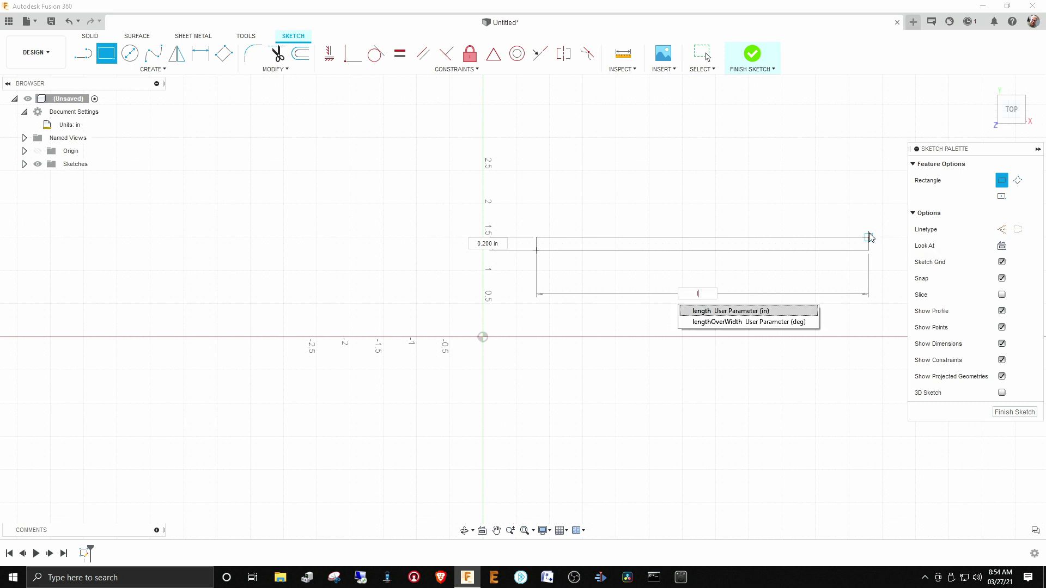
pyautogui.press('Return')
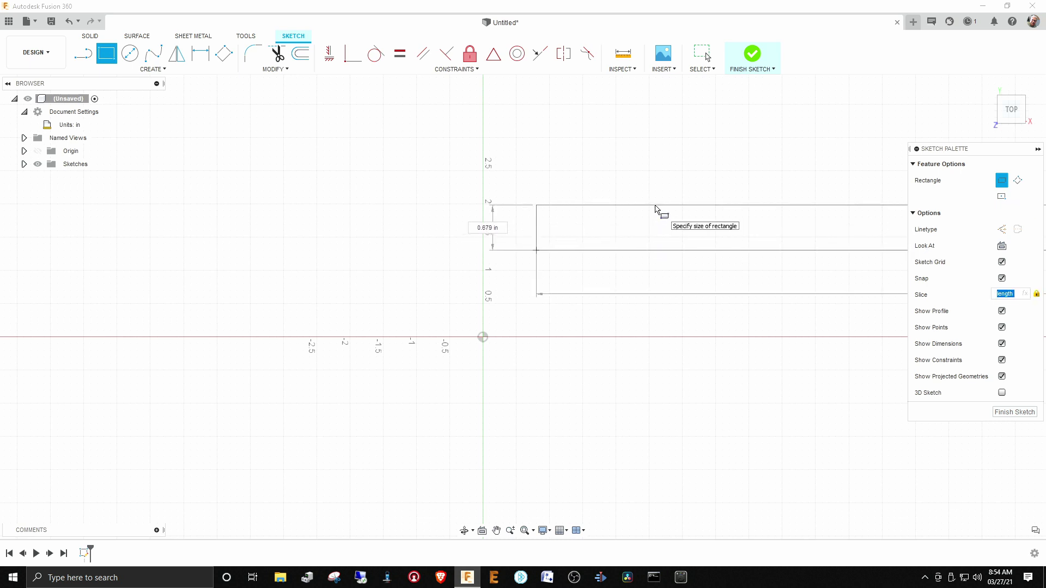
# Try to set the rectangle's vertical side to the stockThickness parameter, and complete the rectangle
pyautogui.press('Tab')
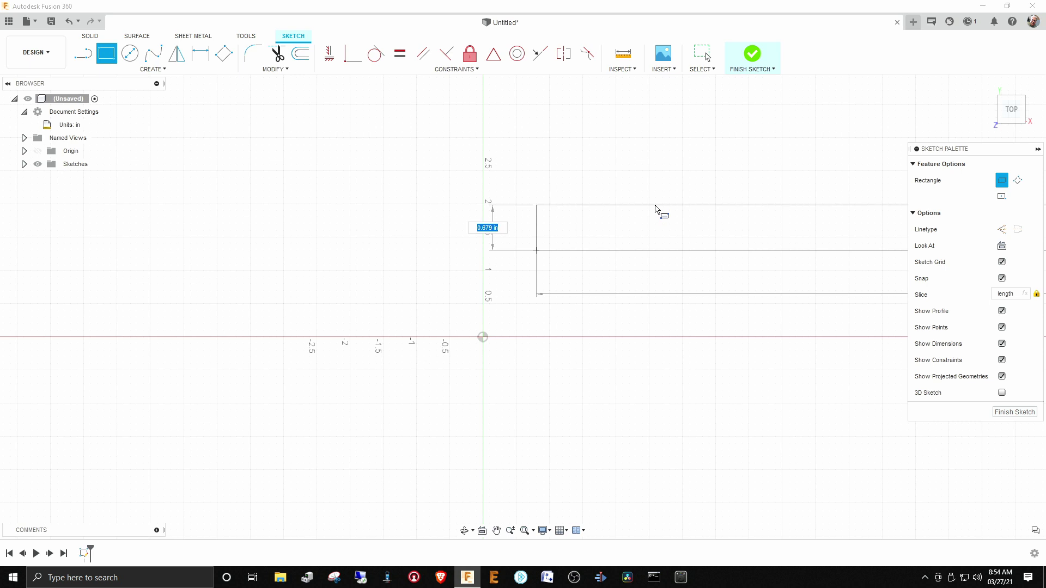
pyautogui.write('s')
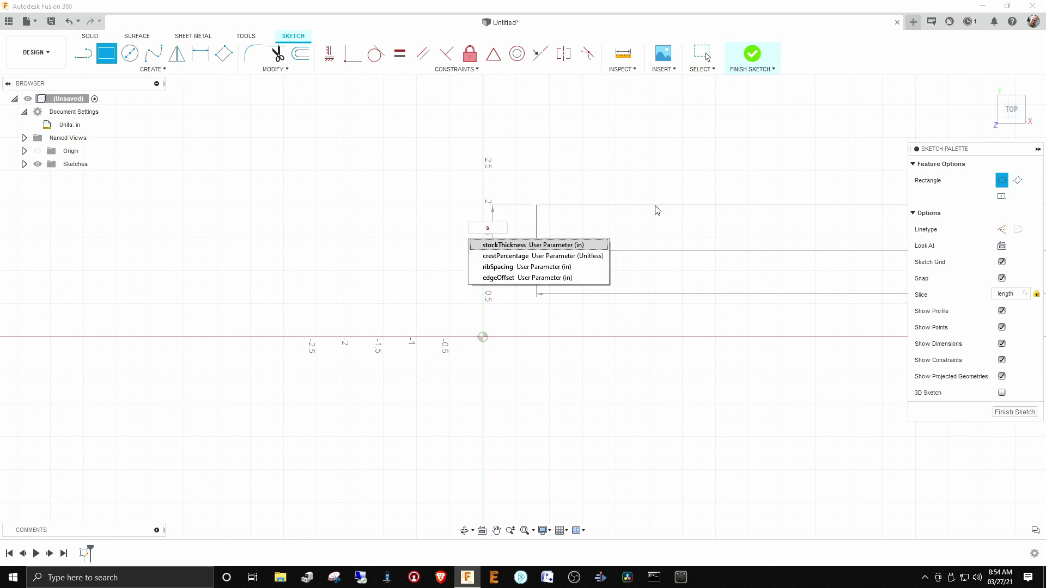
pyautogui.press('Return')
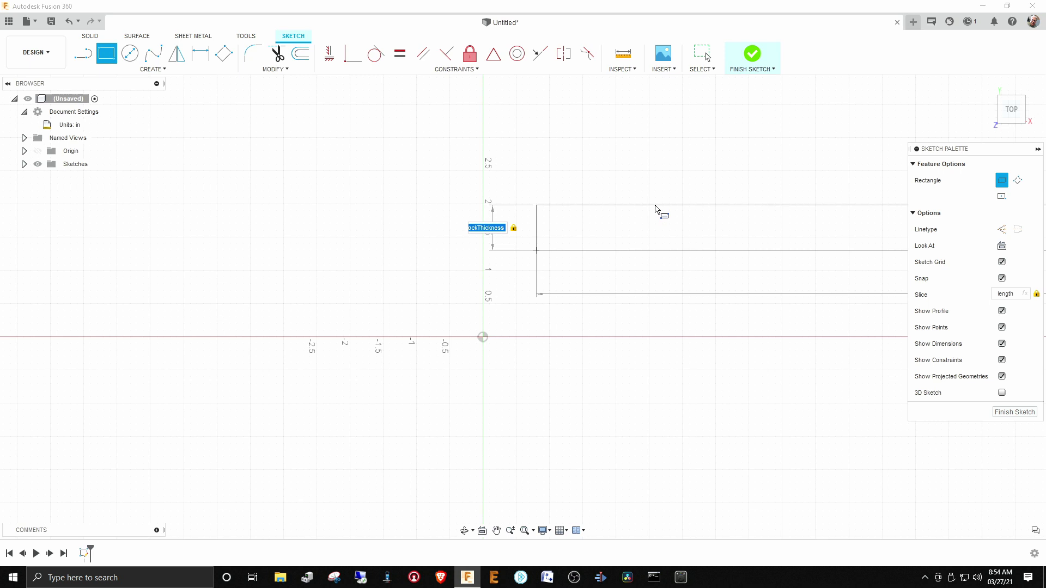
pyautogui.press('Return')
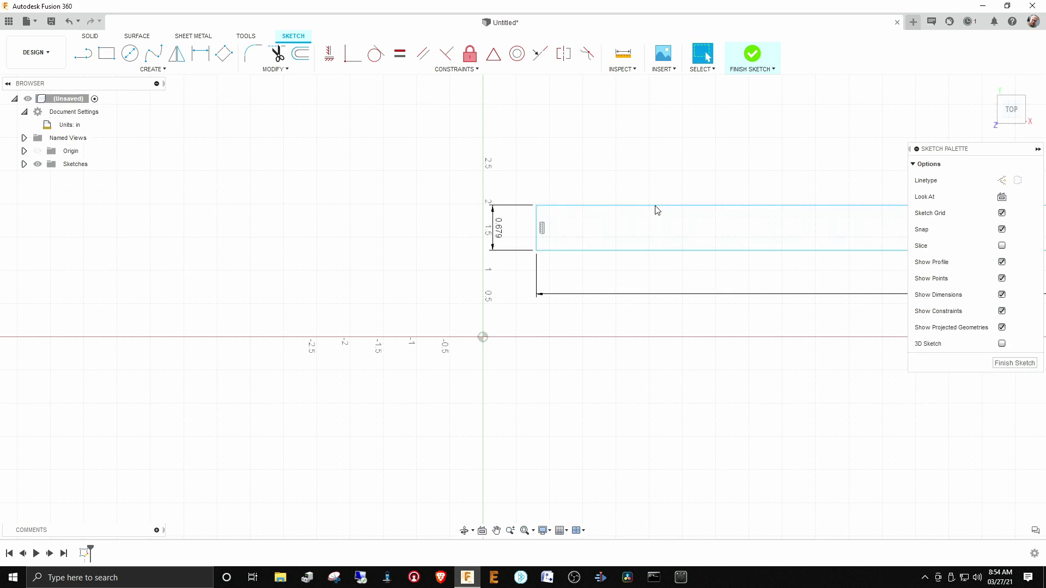
pyautogui.click(524, 531)
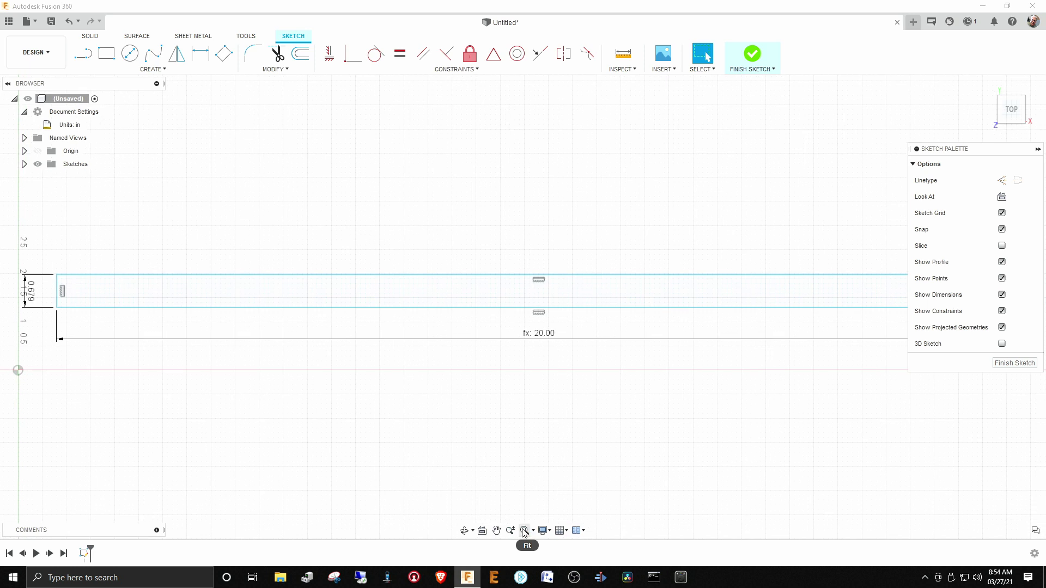
pyautogui.scroll(-3, 537, 488)
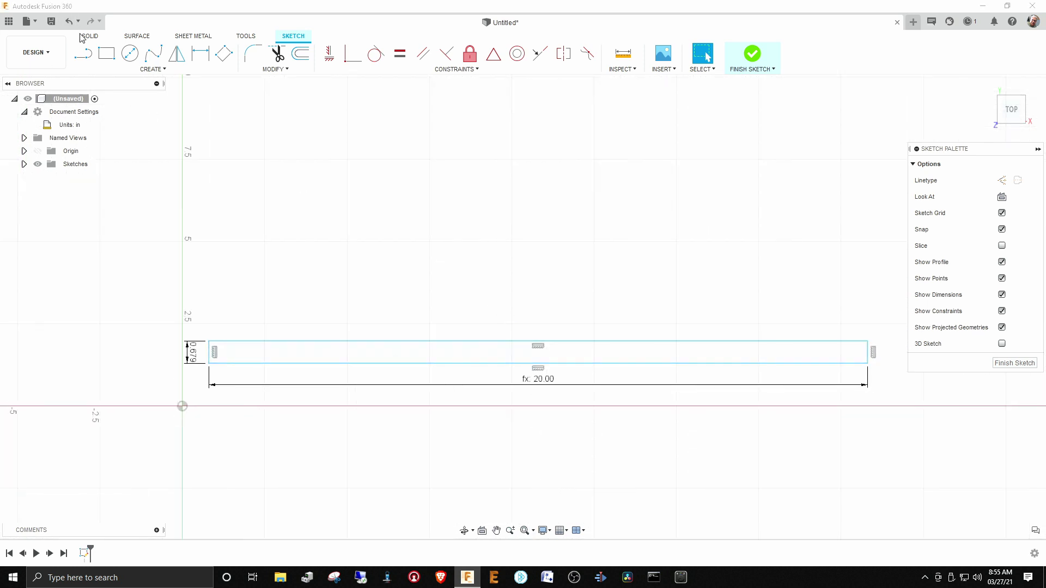
# Start a line at the rectangle's upper-left corner and set its length to length*crestPercentage
pyautogui.click(84, 55)
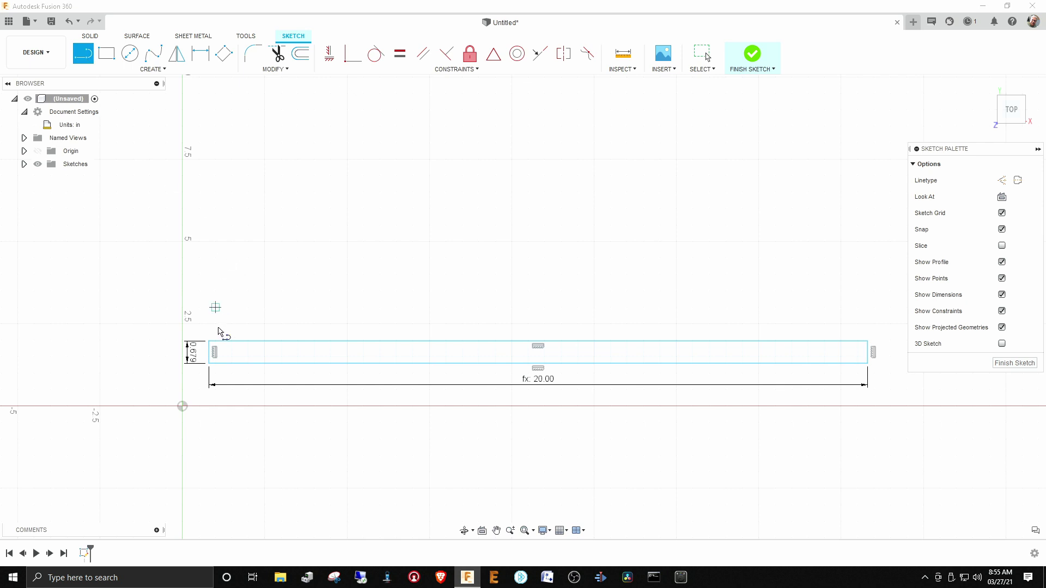
pyautogui.click(209, 341)
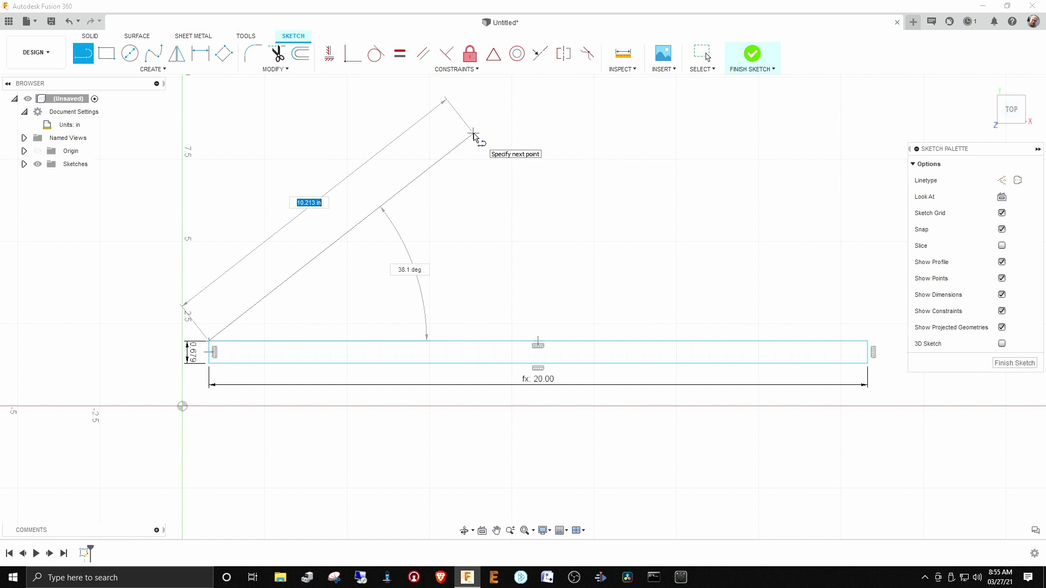
pyautogui.write('l')
pyautogui.press('Tab')
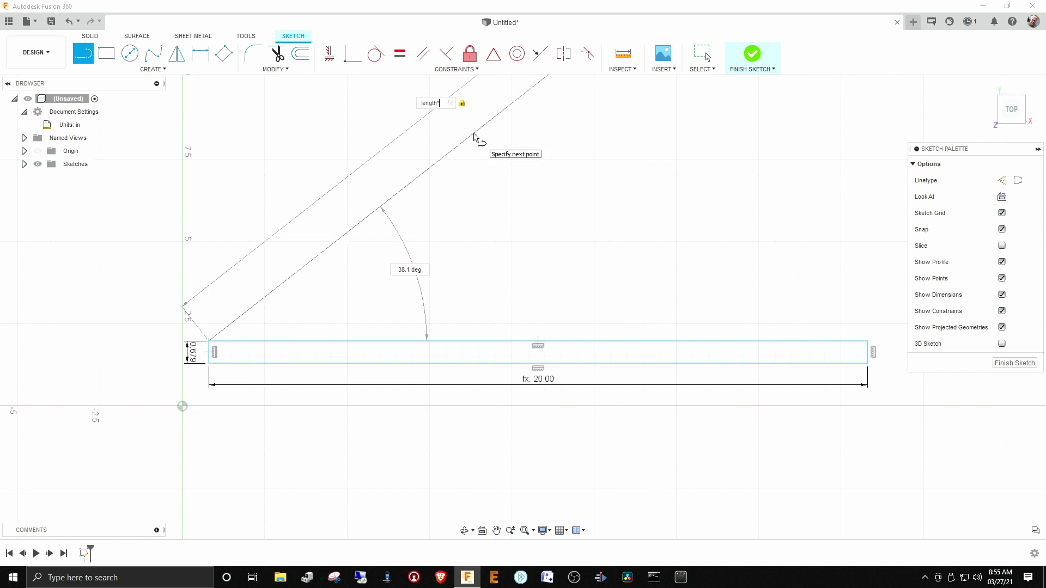
pyautogui.write('*cr')
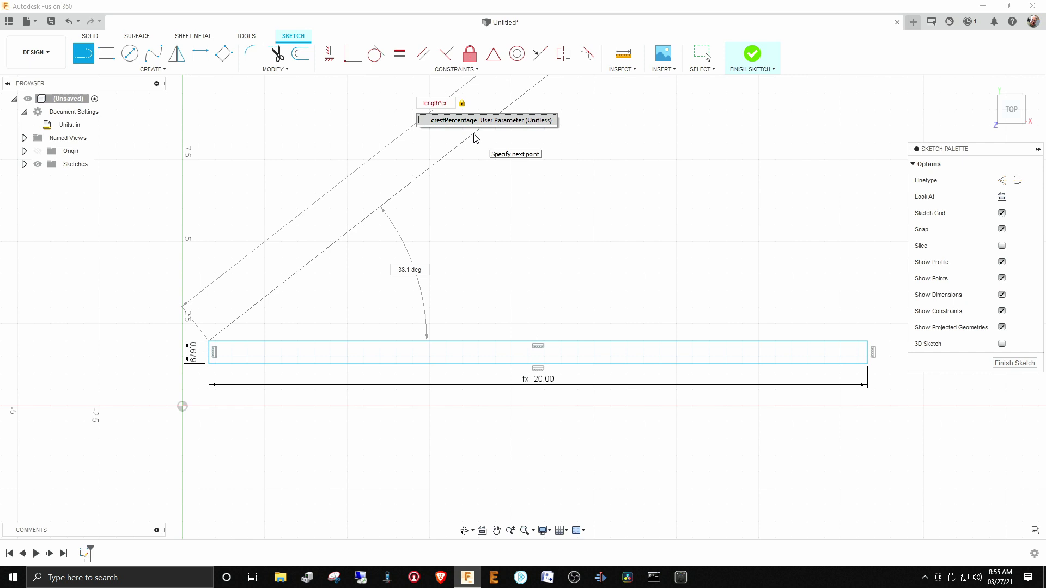
pyautogui.press('Return')
pyautogui.press('Return')
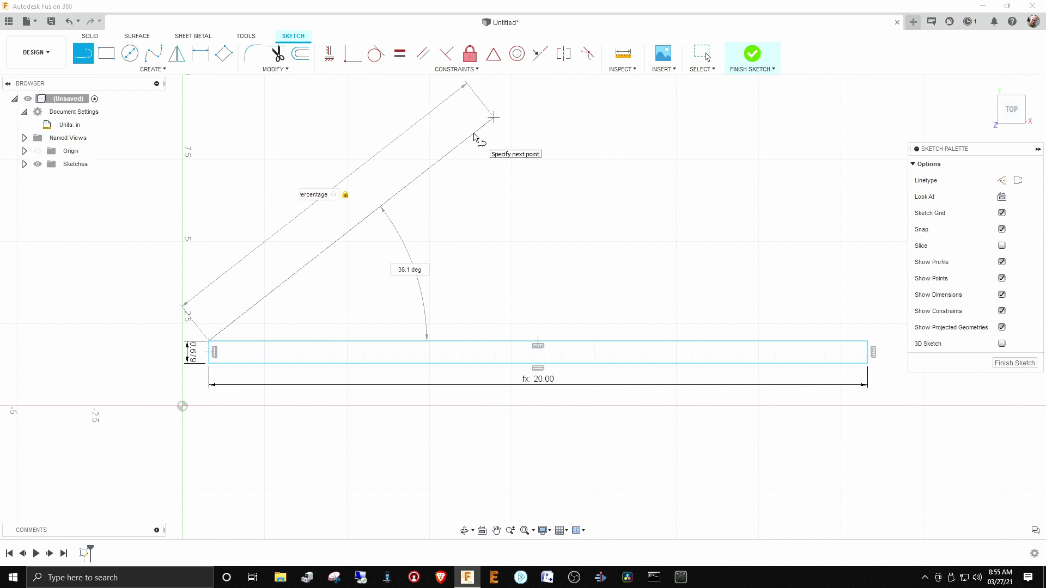
# Set the line's angle from the rectangle's upper edge to lengthOverWidth, finish the line, and check the angle dimension's expression
pyautogui.press('Tab')
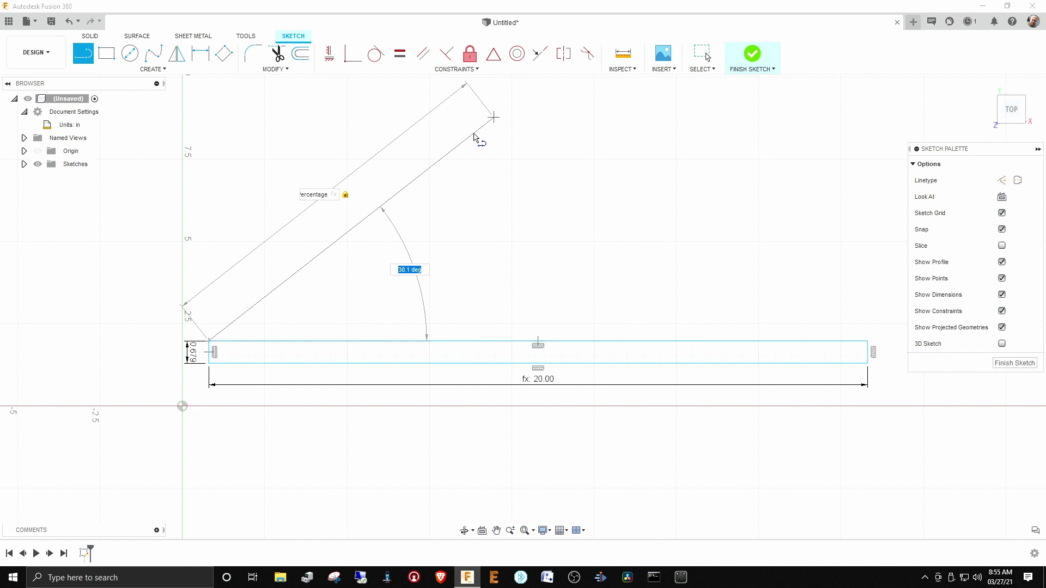
pyautogui.write('l')
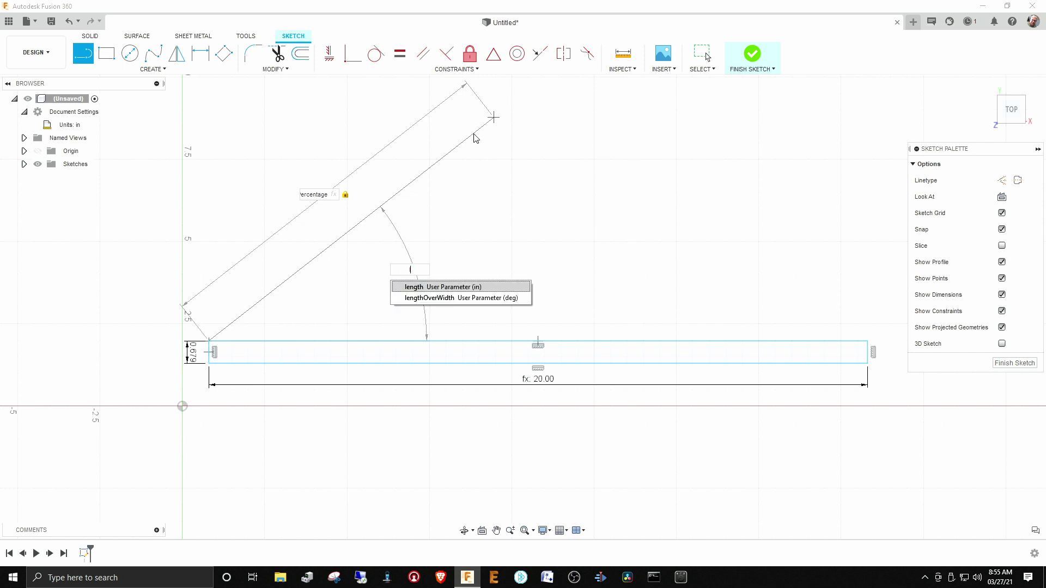
pyautogui.press('Down')
pyautogui.press('Return')
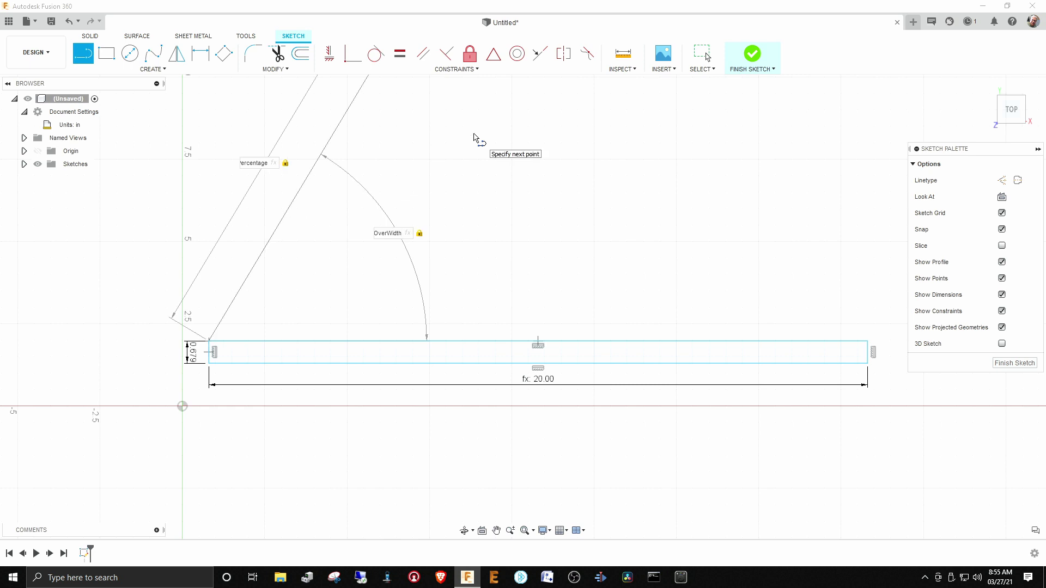
pyautogui.press('Escape')
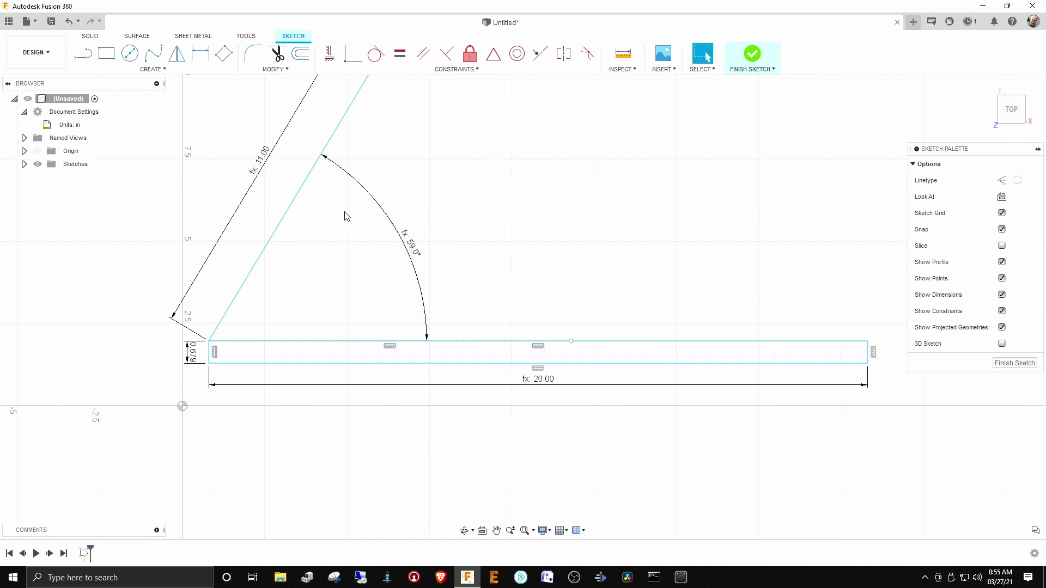
pyautogui.doubleClick(412, 253)
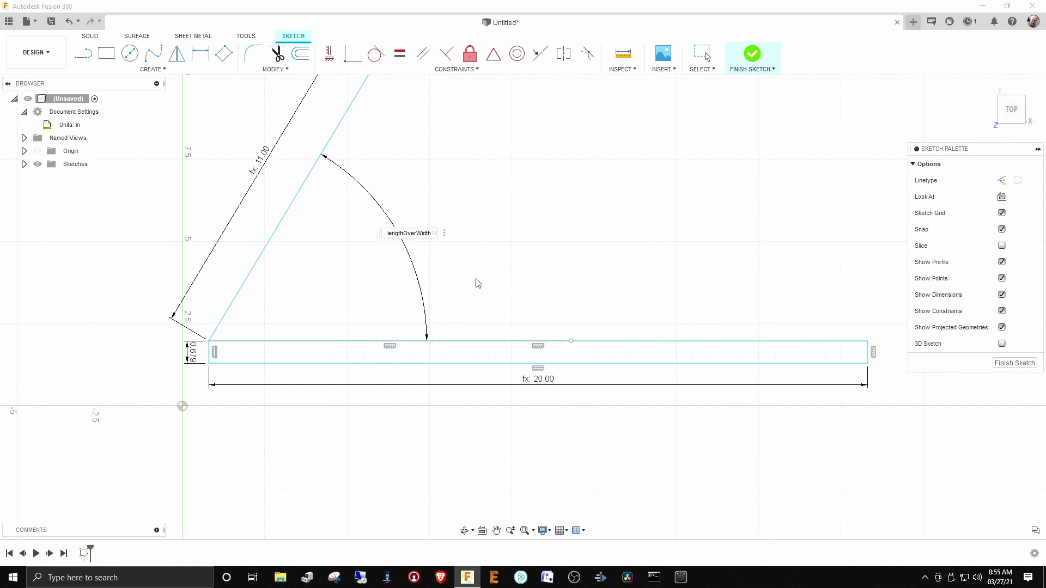
pyautogui.press('Return')
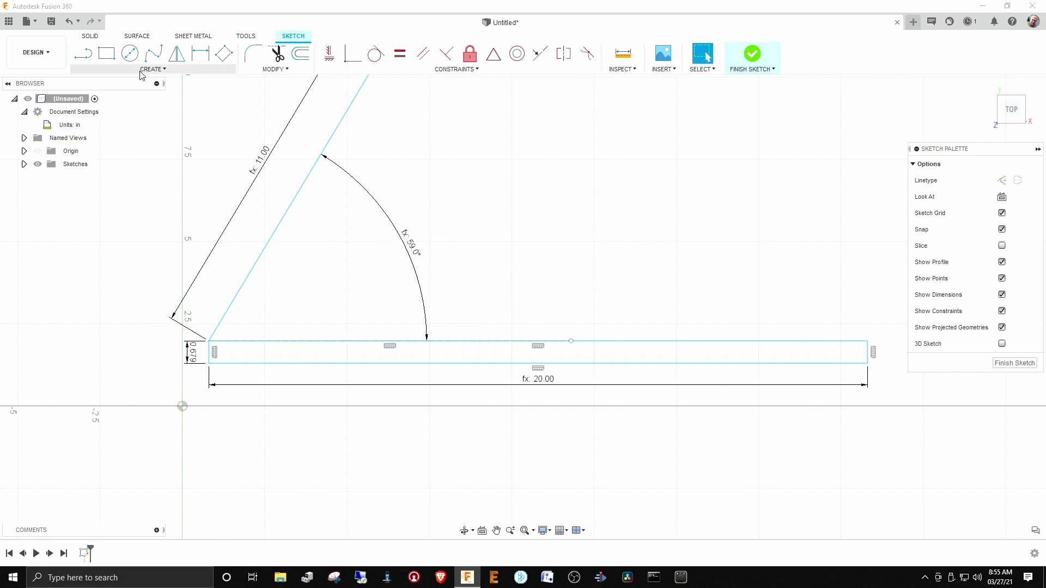
# Set the length user parameter to 15 in, keeping the parameters table clear of the sketch
pyautogui.click(272, 69)
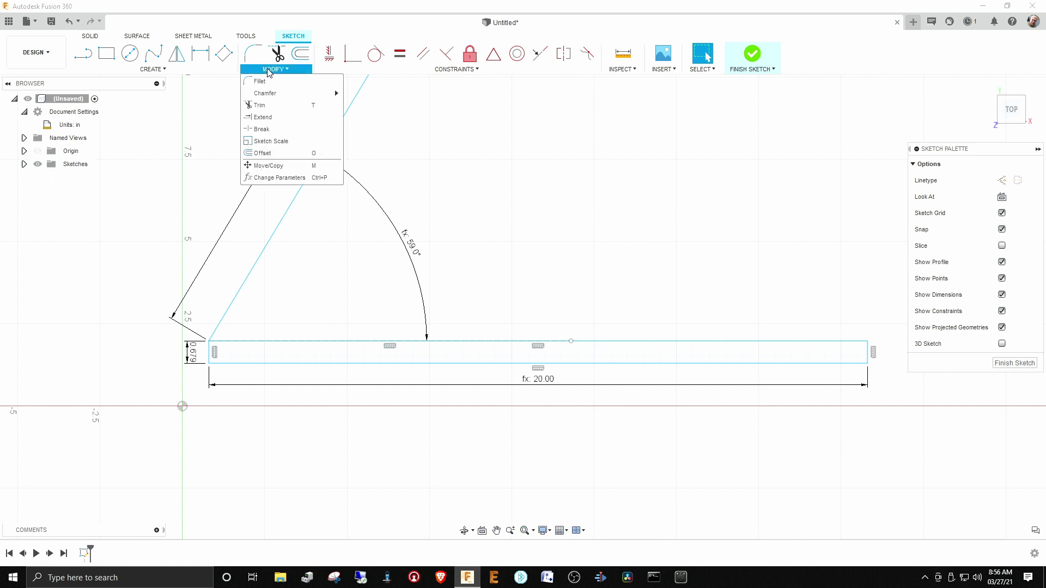
pyautogui.click(283, 179)
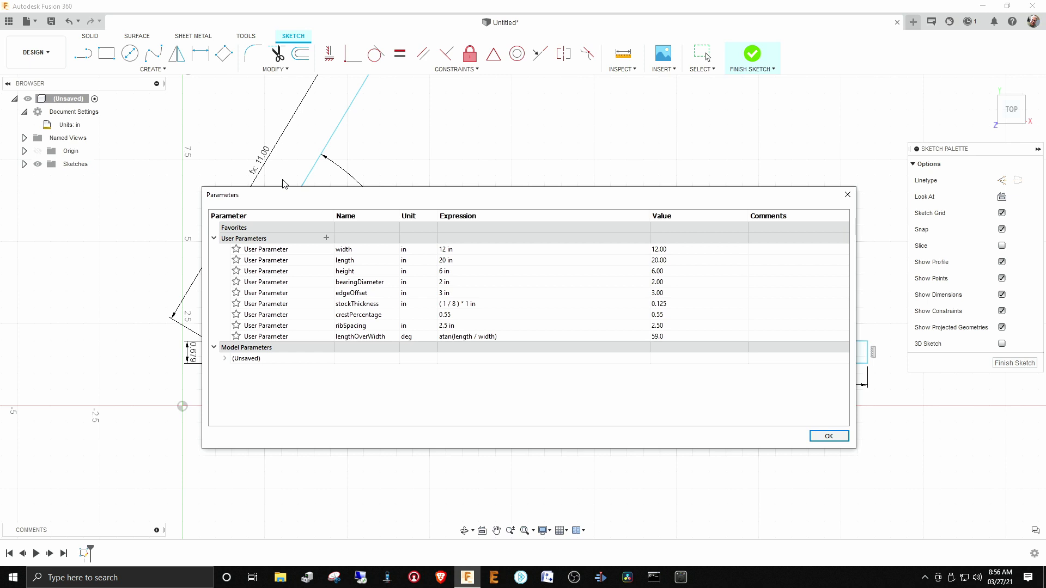
pyautogui.moveTo(363, 197)
pyautogui.mouseDown()
pyautogui.moveTo(518, 296)
pyautogui.moveTo(505, 307)
pyautogui.mouseUp()
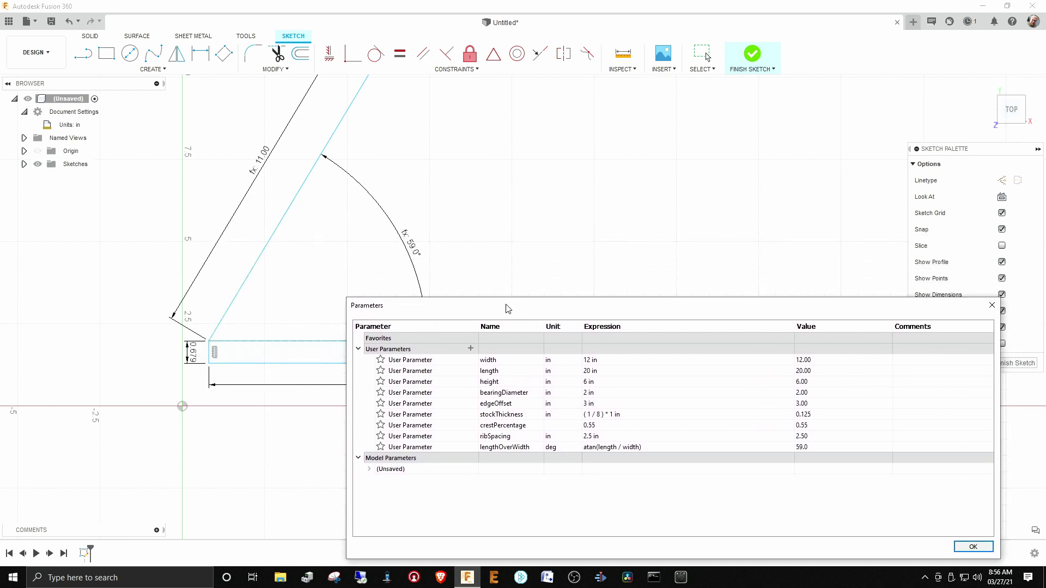
pyautogui.click(596, 370)
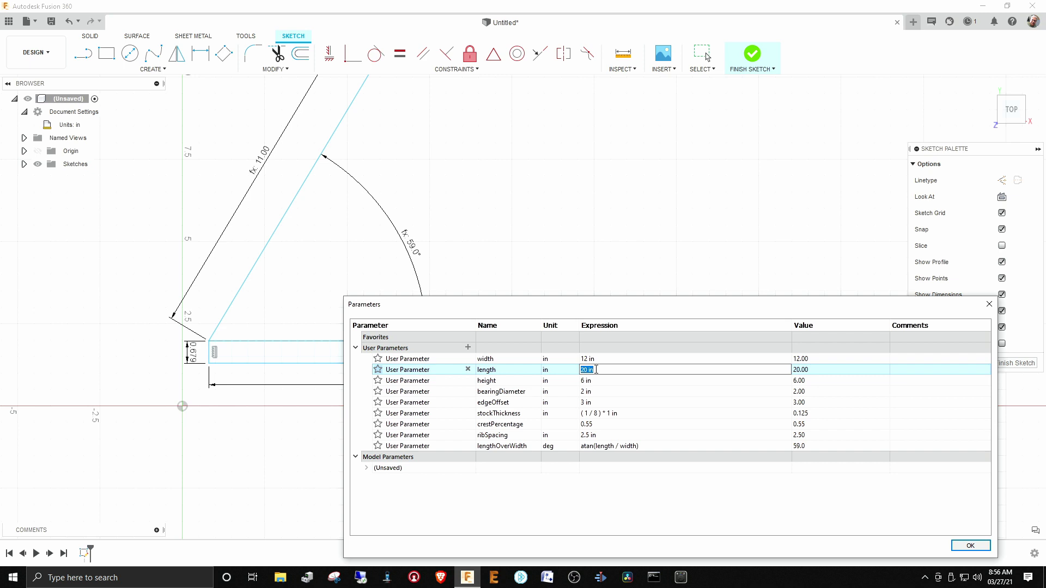
pyautogui.write('15')
pyautogui.press('Return')
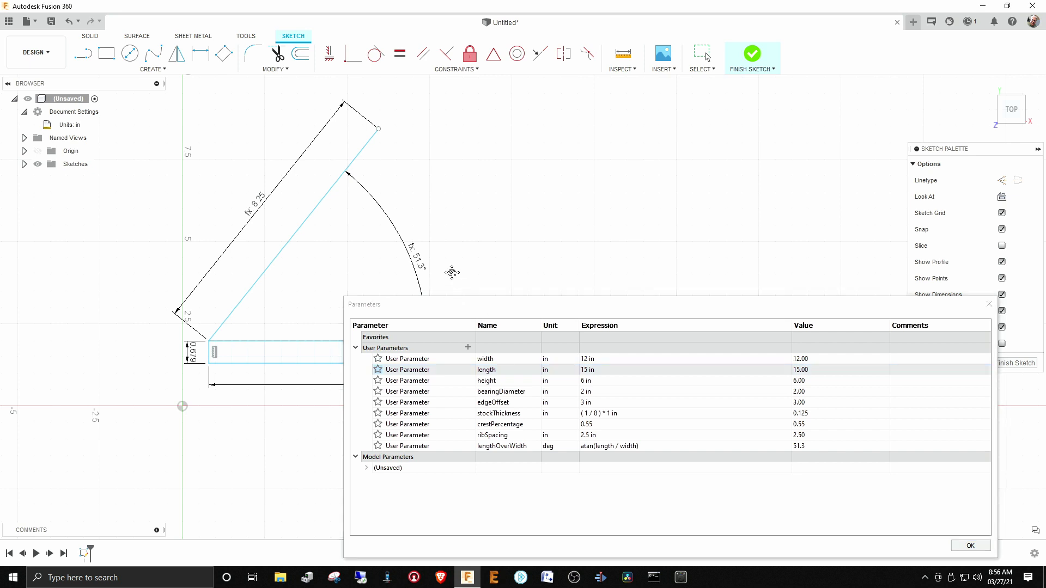
pyautogui.scroll(-2, 404, 211)
pyautogui.scroll(-2, 404, 212)
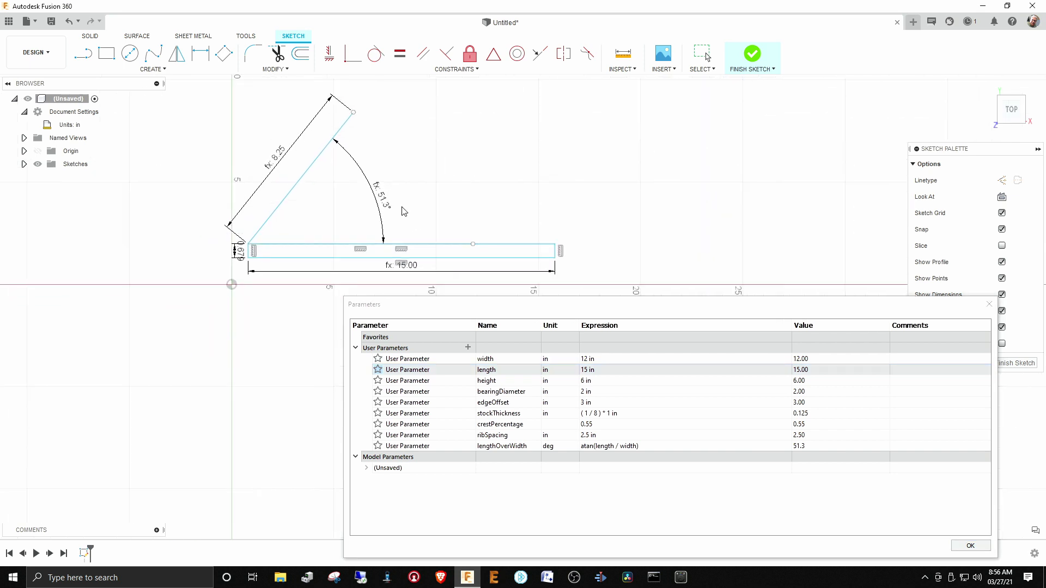
# Set the length user parameter to 20 in and close the parameters table
pyautogui.click(600, 370)
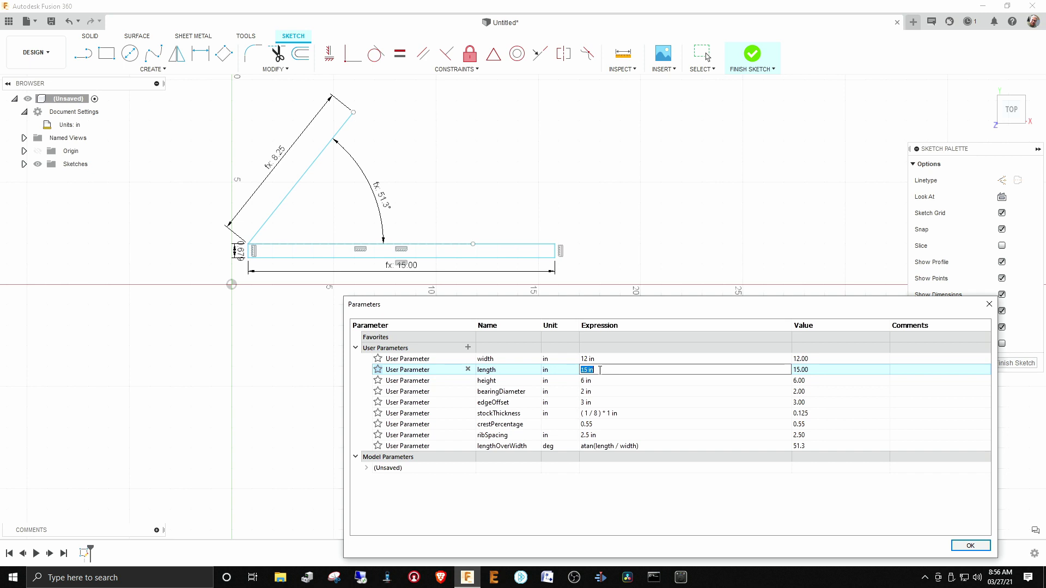
pyautogui.write('20')
pyautogui.press('Return')
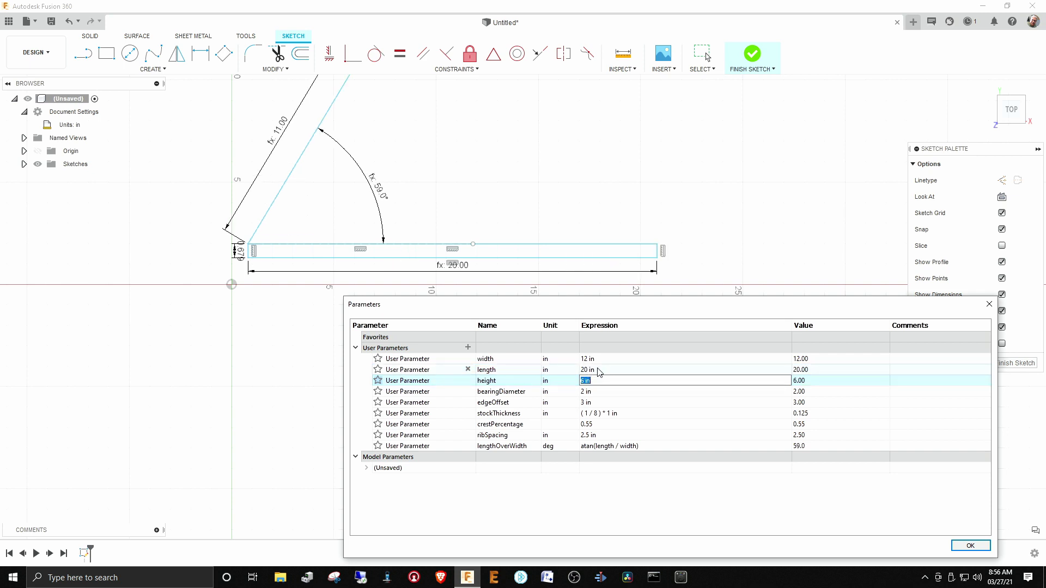
pyautogui.click(974, 546)
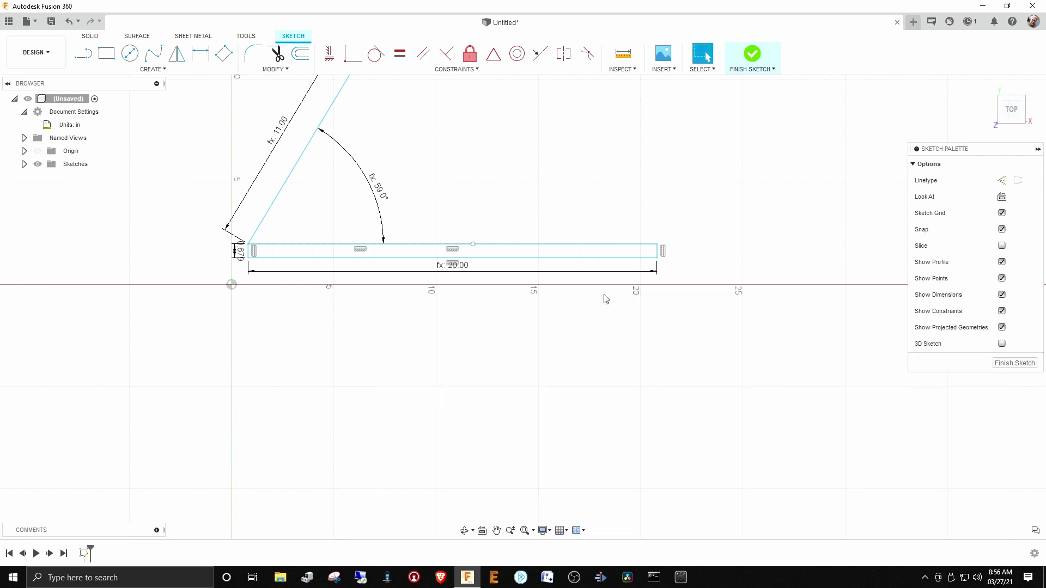
# Draw a horizontal line about 12.08 in long to the right from the slanted line's upper endpoint
pyautogui.moveTo(477, 147); pyautogui.dragTo(500, 308, button='middle')
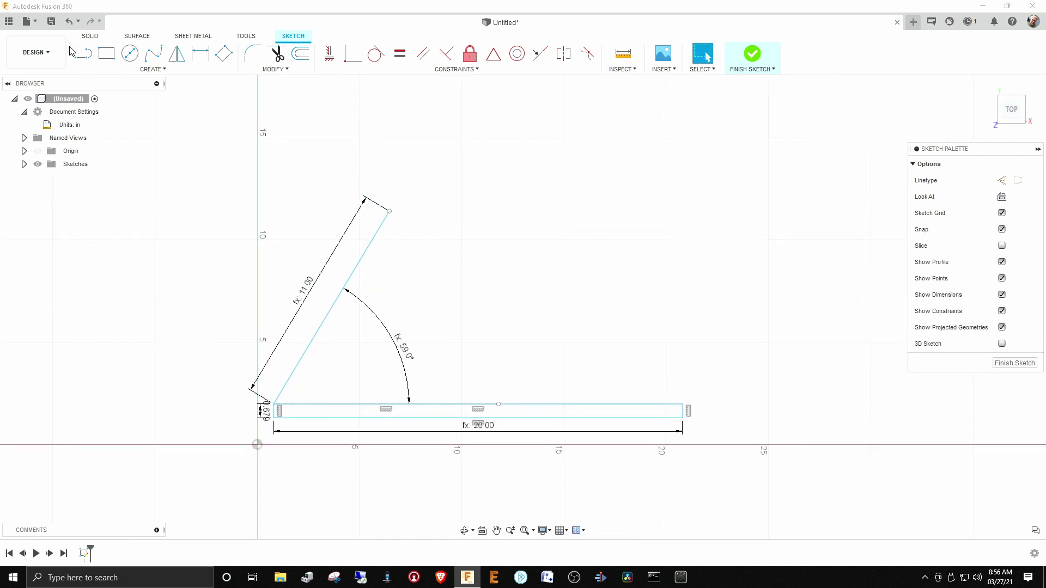
pyautogui.press('l')
pyautogui.click(390, 212)
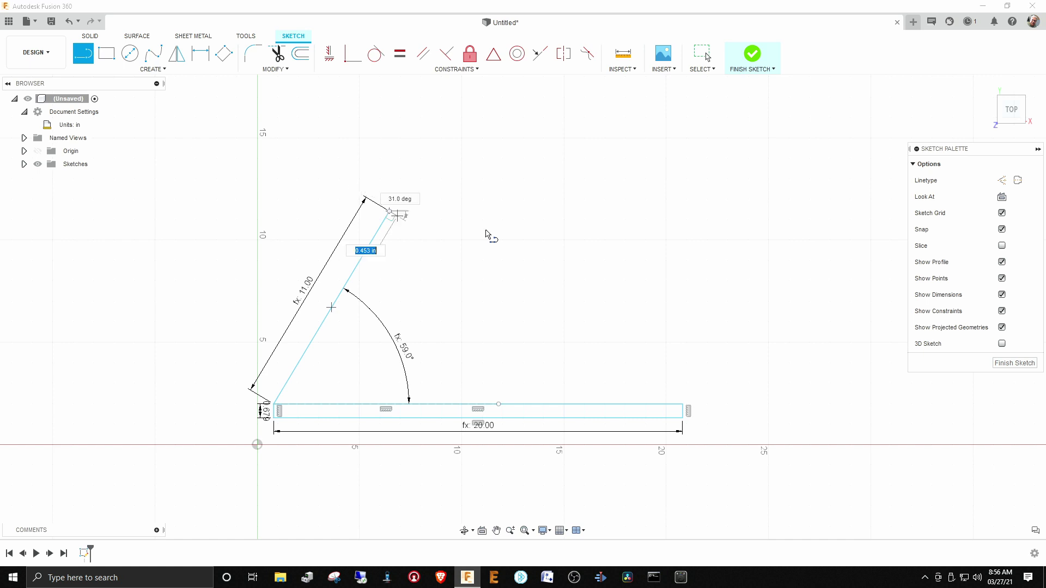
pyautogui.click(636, 212)
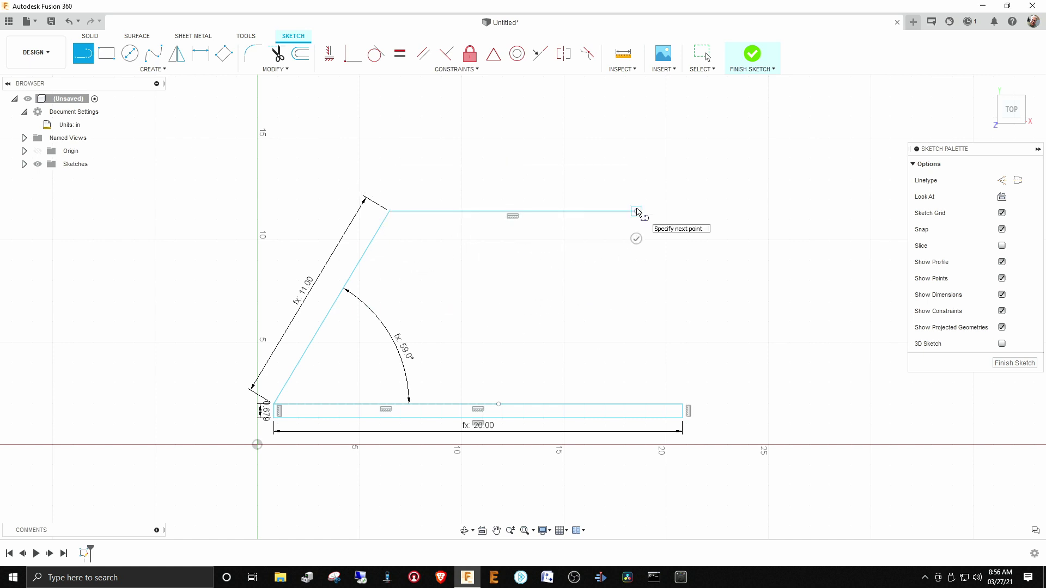
# Dimension the new horizontal line's length as 1.5 ft, and check the dimension's stored expression
pyautogui.press('d')
pyautogui.click(527, 212)
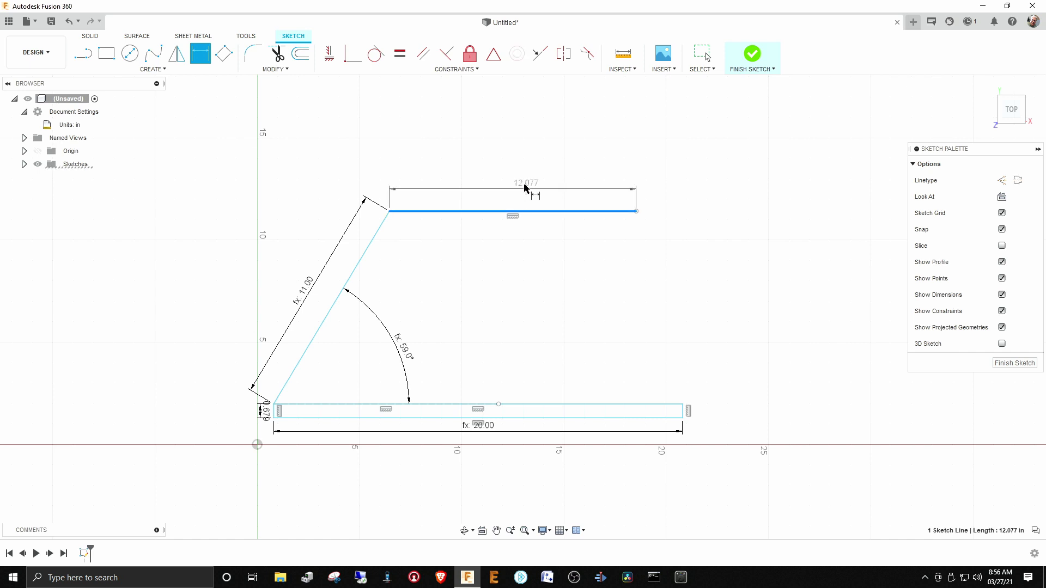
pyautogui.click(527, 185)
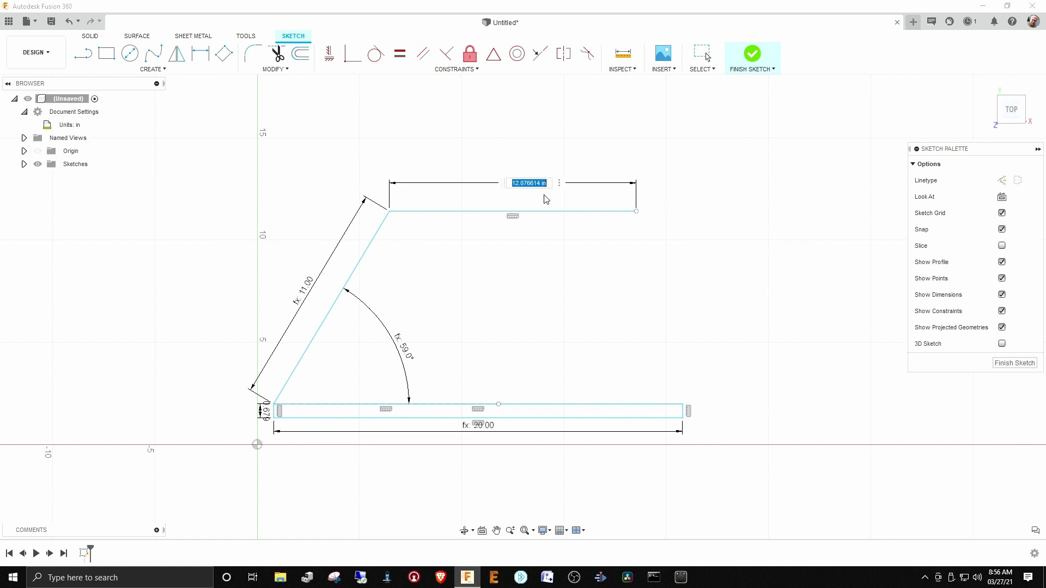
pyautogui.press('BackSpace')
pyautogui.write('.5 ft')
pyautogui.press('Return')
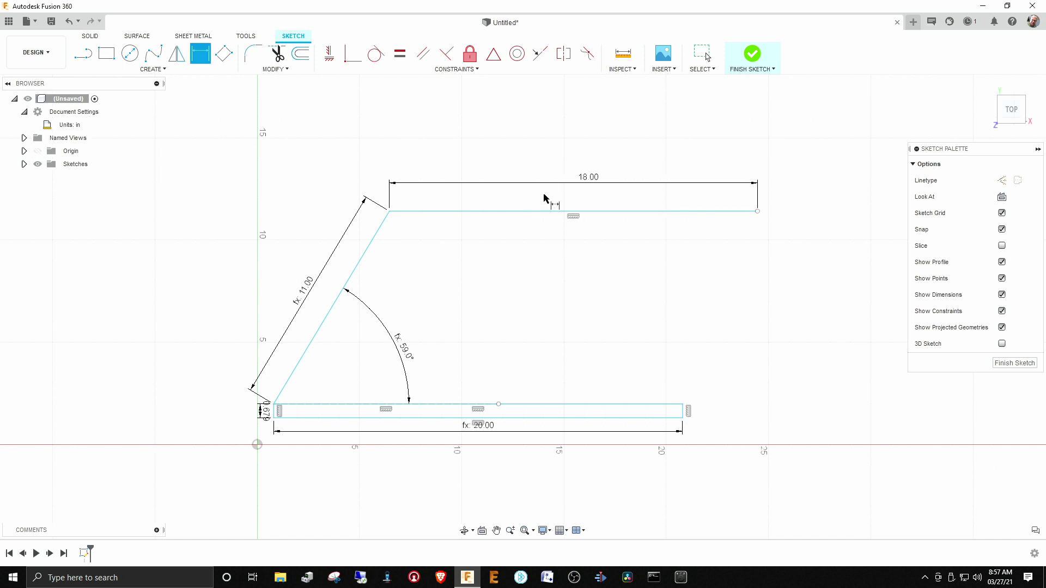
pyautogui.doubleClick(587, 180)
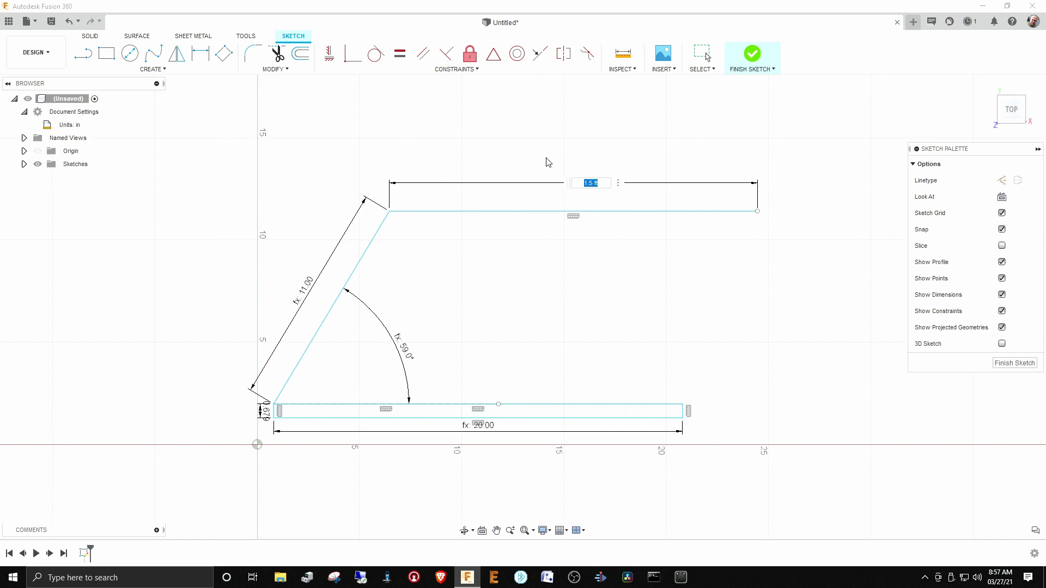
pyautogui.press('Return')
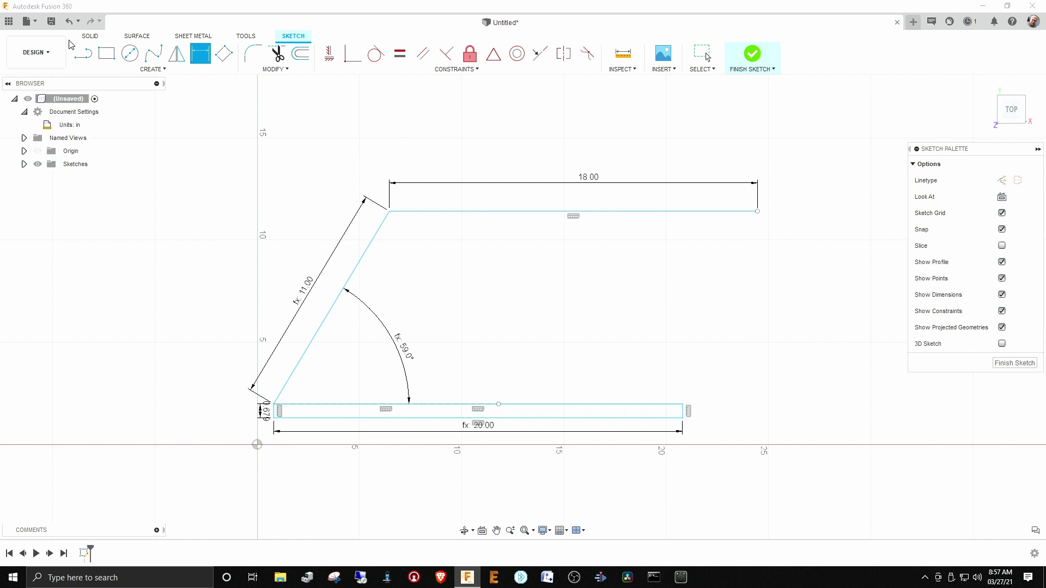
# Sketch a circle about 5.2 in in diameter between the upper horizontal line and the rectangle, and add a diameter dimension
pyautogui.click(130, 53)
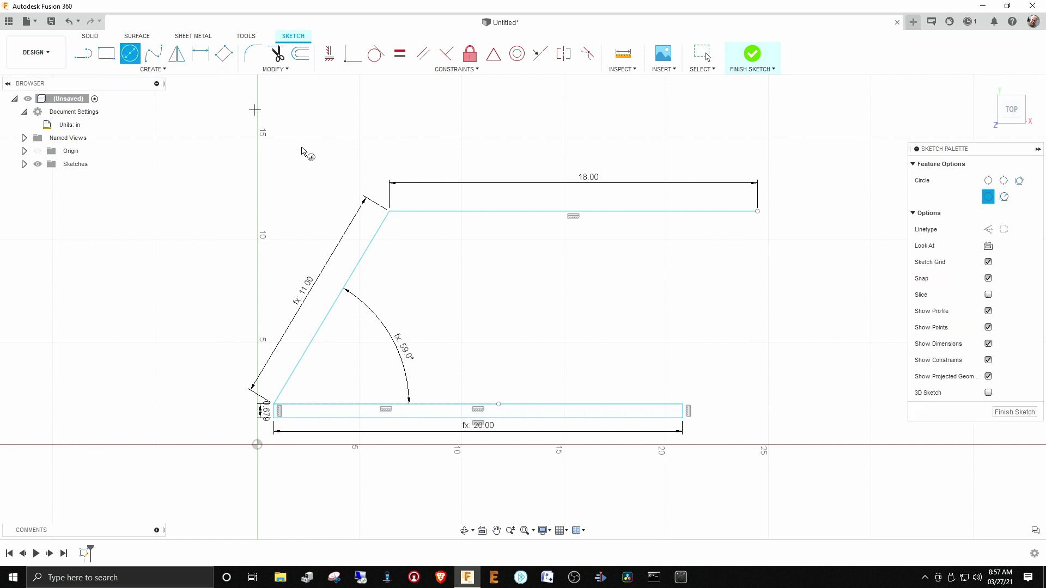
pyautogui.click(554, 287)
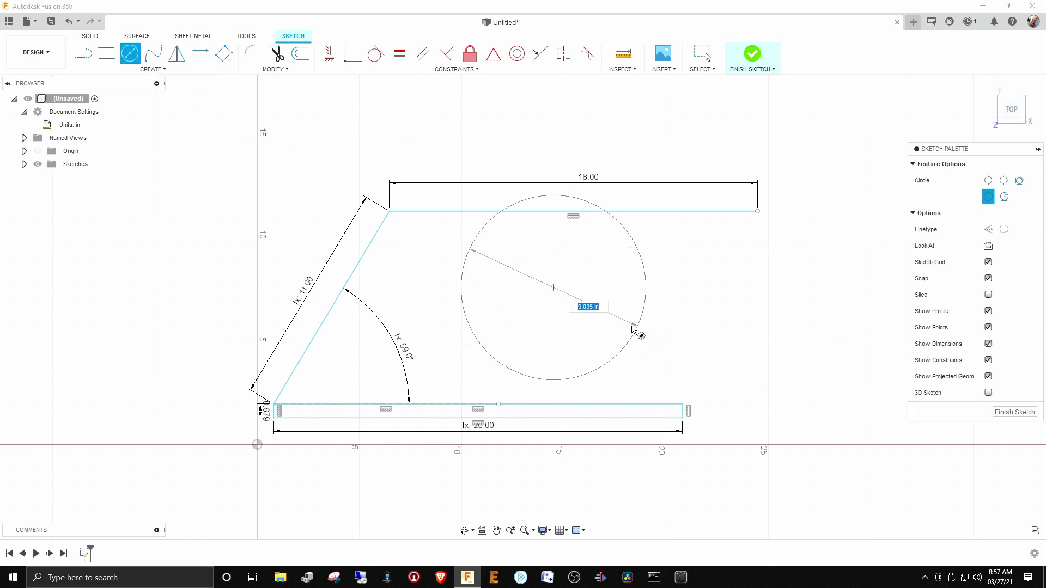
pyautogui.click(606, 303)
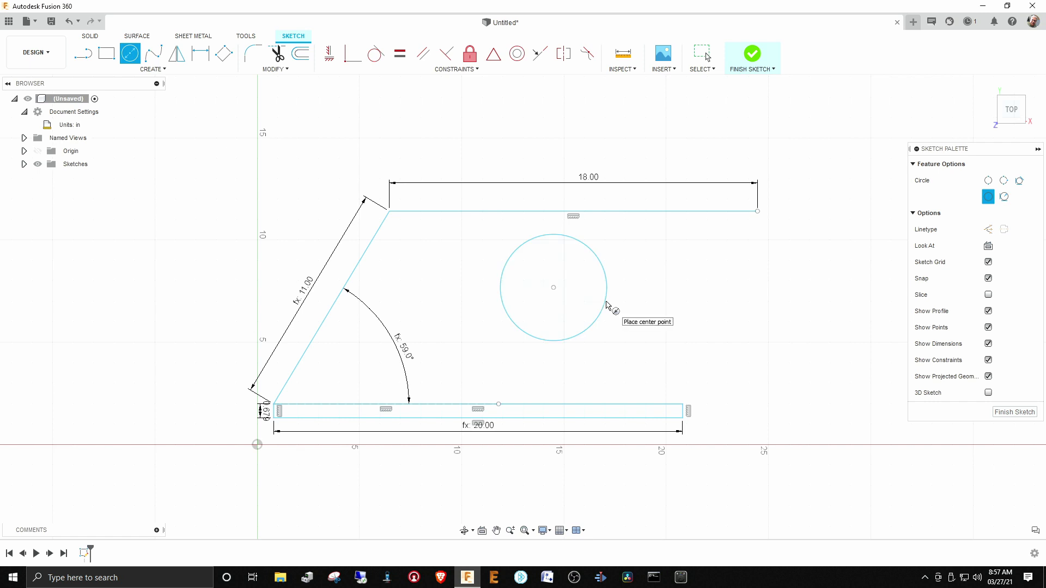
pyautogui.press('d')
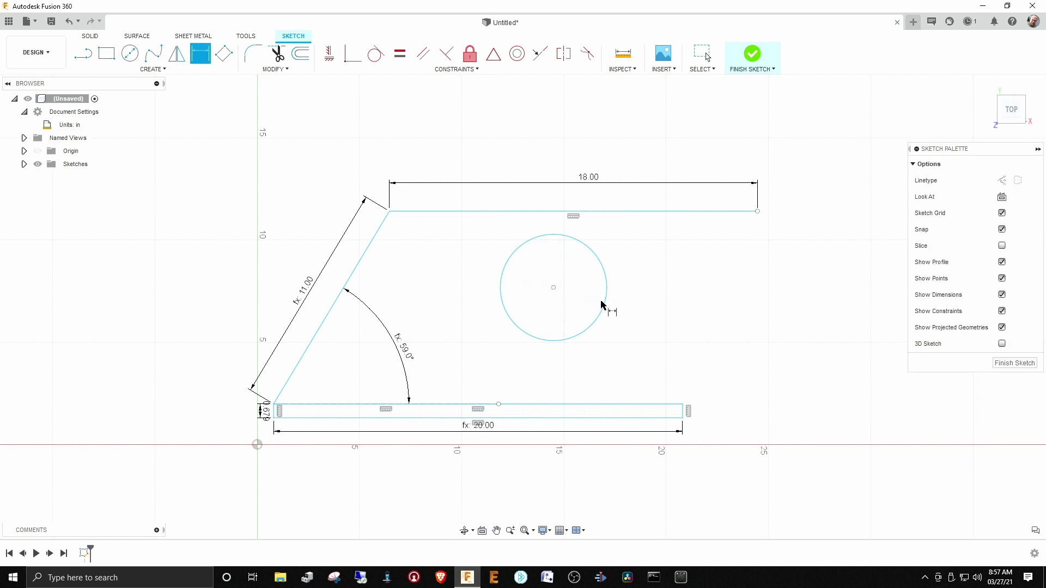
pyautogui.click(606, 303)
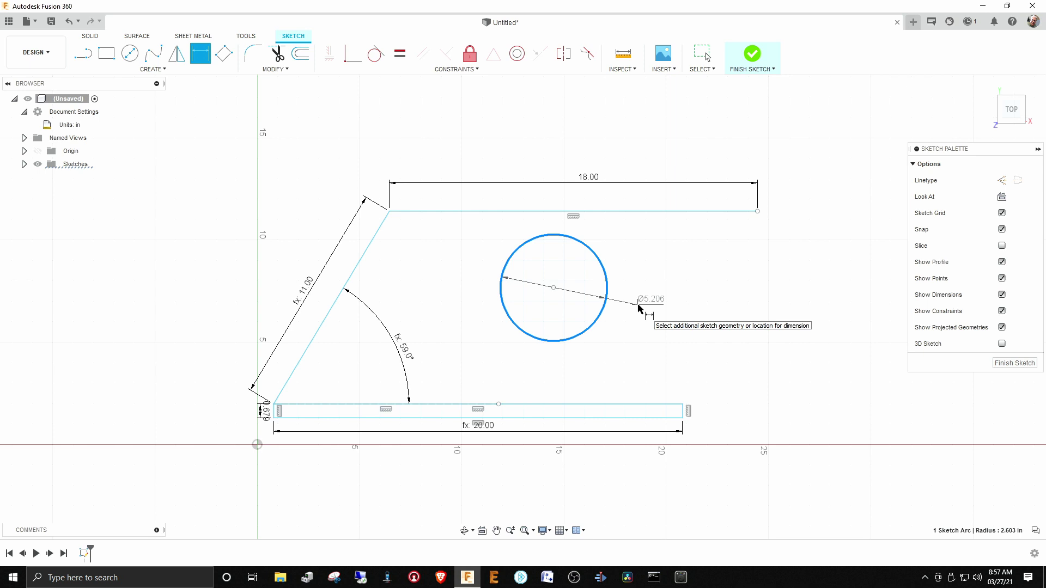
pyautogui.click(639, 308)
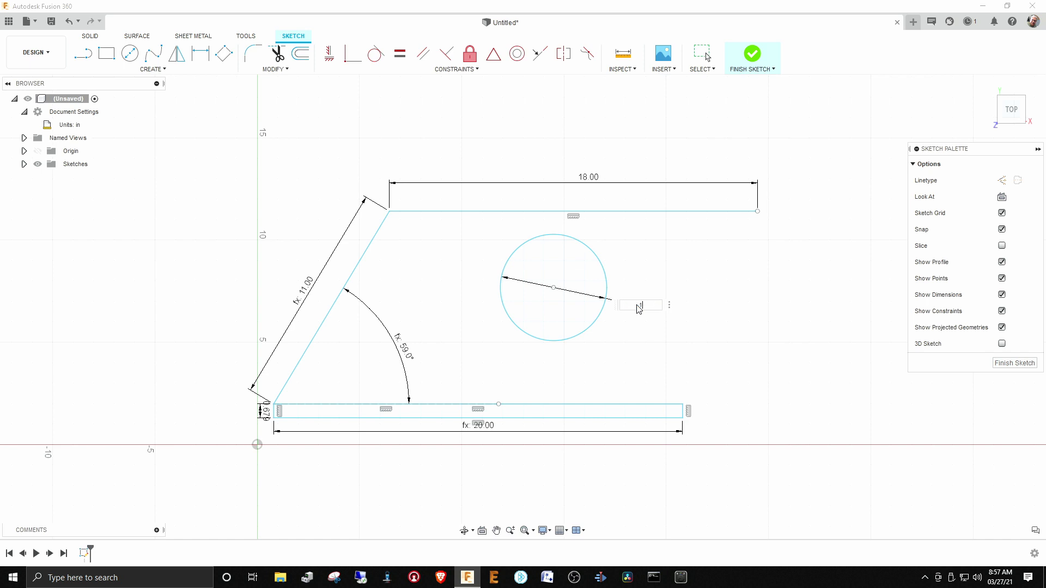
# Set the circle's diameter to 3.5 in
pyautogui.write('1.5 in')
pyautogui.press('Return')
pyautogui.press('BackSpace')
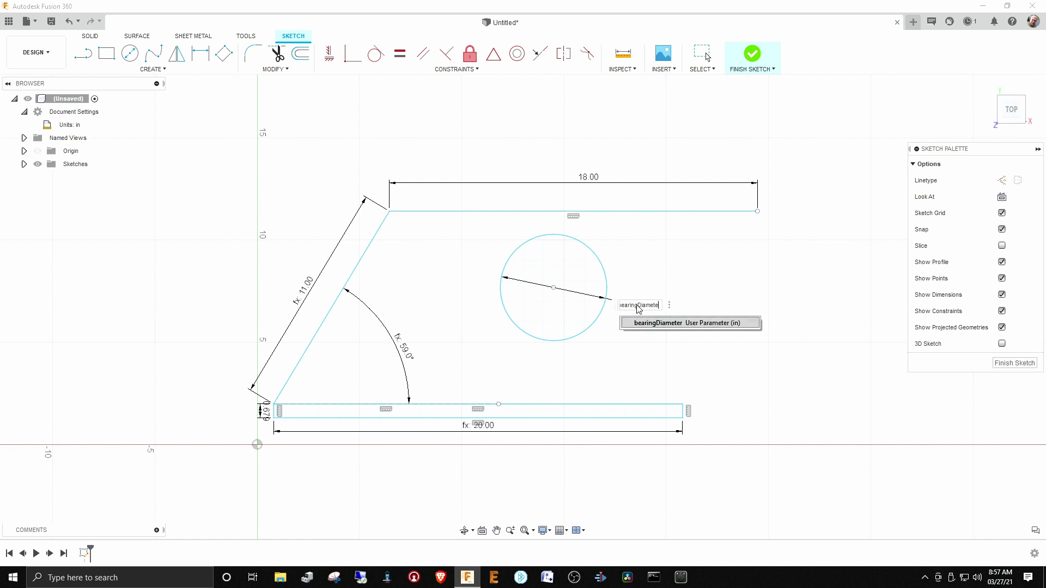
pyautogui.press('BackSpace')
pyautogui.press('BackSpace')
pyautogui.press('BackSpace')
pyautogui.press('BackSpace')
pyautogui.press('BackSpace')
pyautogui.press('BackSpace')
pyautogui.press('BackSpace')
pyautogui.press('BackSpace')
pyautogui.press('BackSpace')
pyautogui.press('BackSpace')
pyautogui.press('BackSpace')
pyautogui.press('BackSpace')
pyautogui.press('BackSpace')
pyautogui.press('BackSpace')
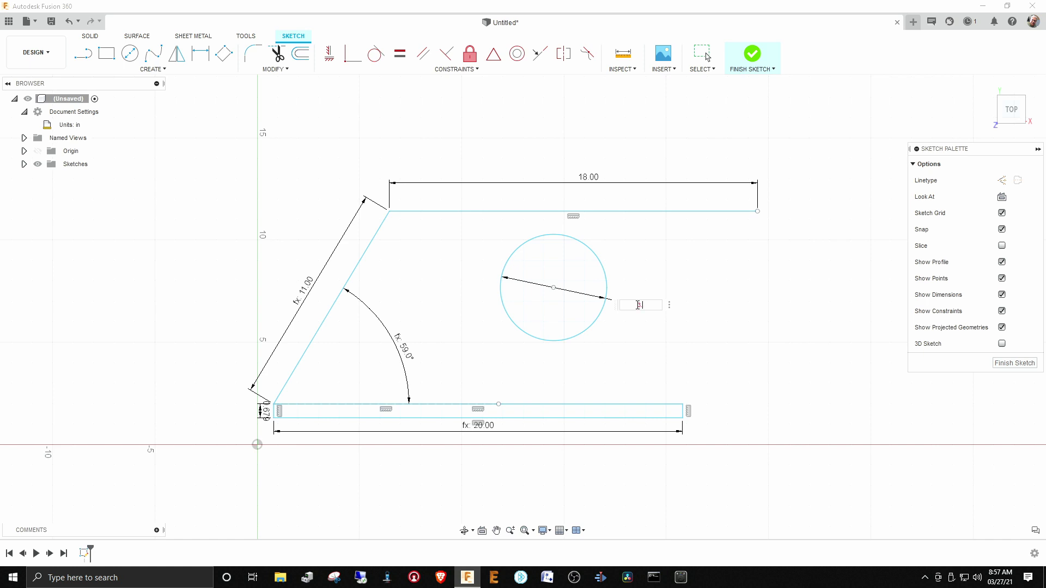
pyautogui.write('3.5 in')
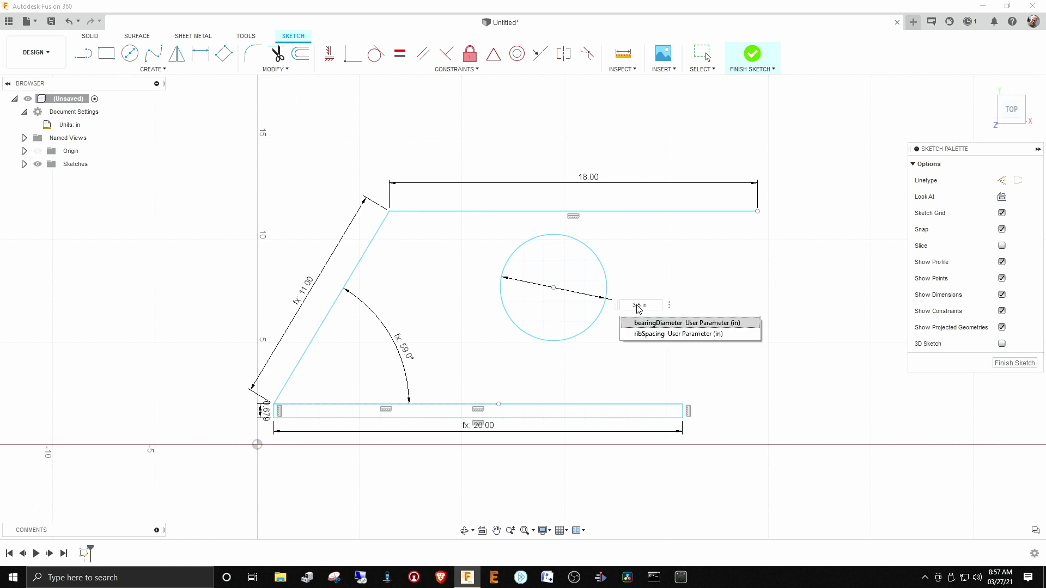
pyautogui.press('Return')
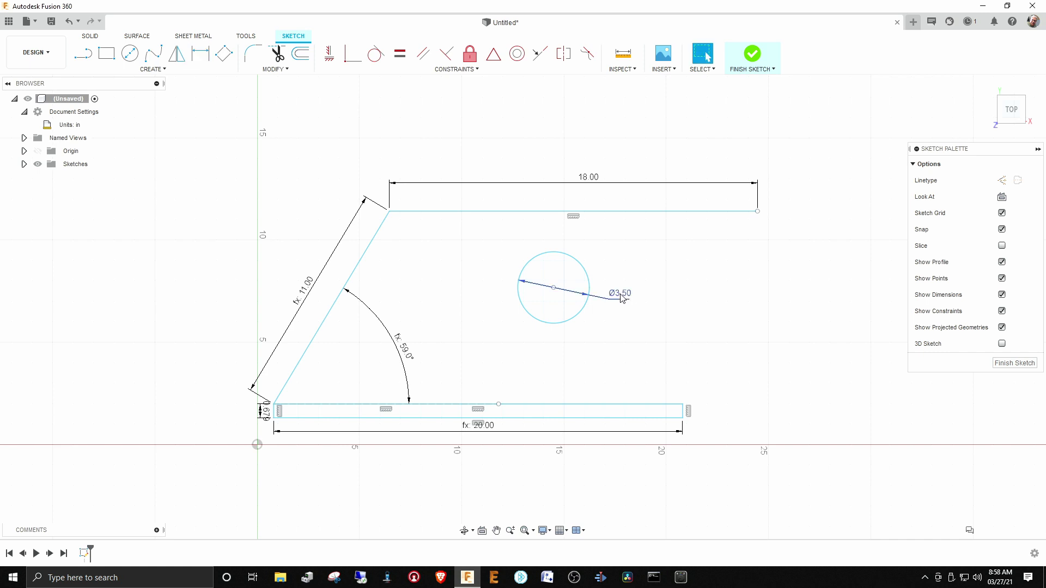
# Set the circle's diameter dimension to 30 mm in the inch-based sketch
pyautogui.doubleClick(619, 293)
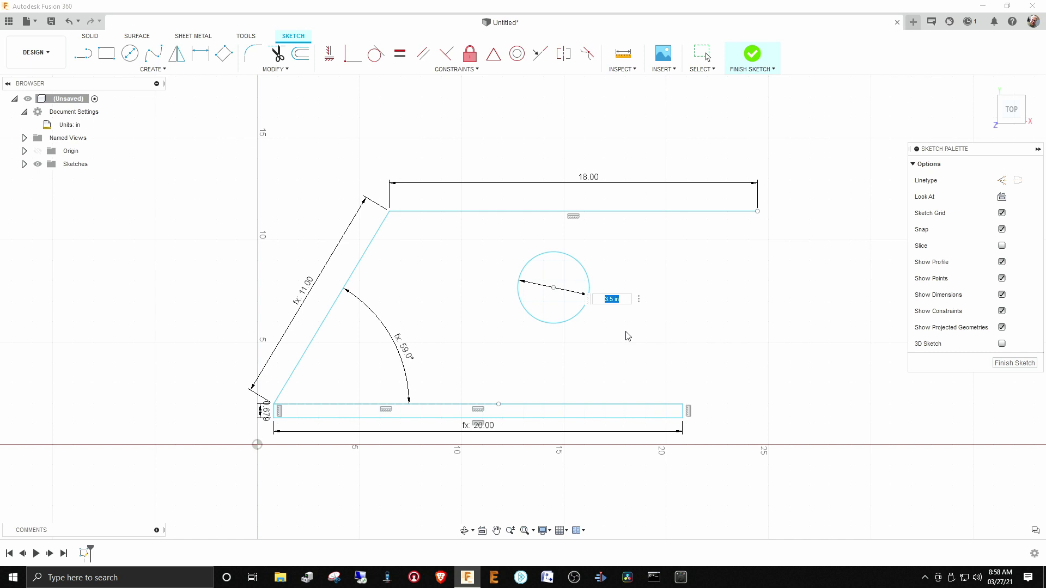
pyautogui.write('230mm')
pyautogui.press('Return')
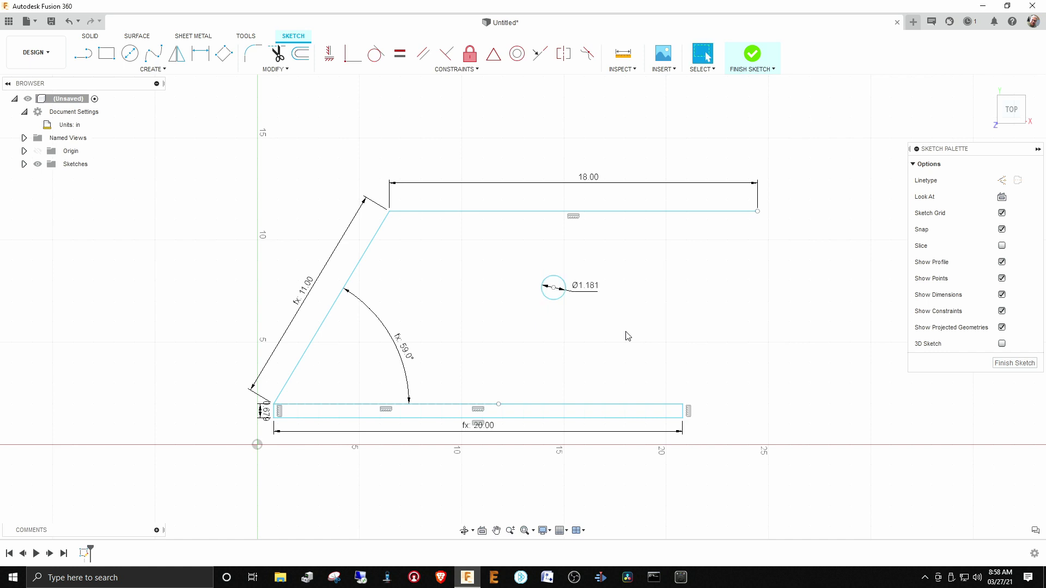